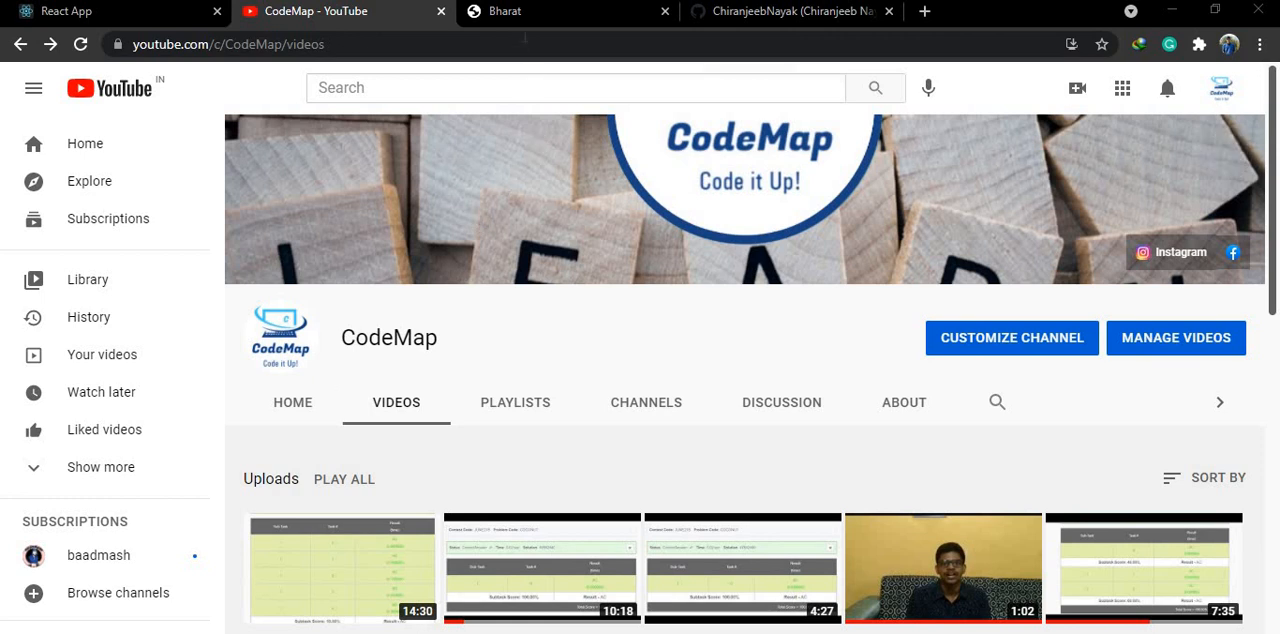
# - Switch to the hosted Bharat site and look through its home carousel and Who Am I section
pyautogui.click(505, 12)
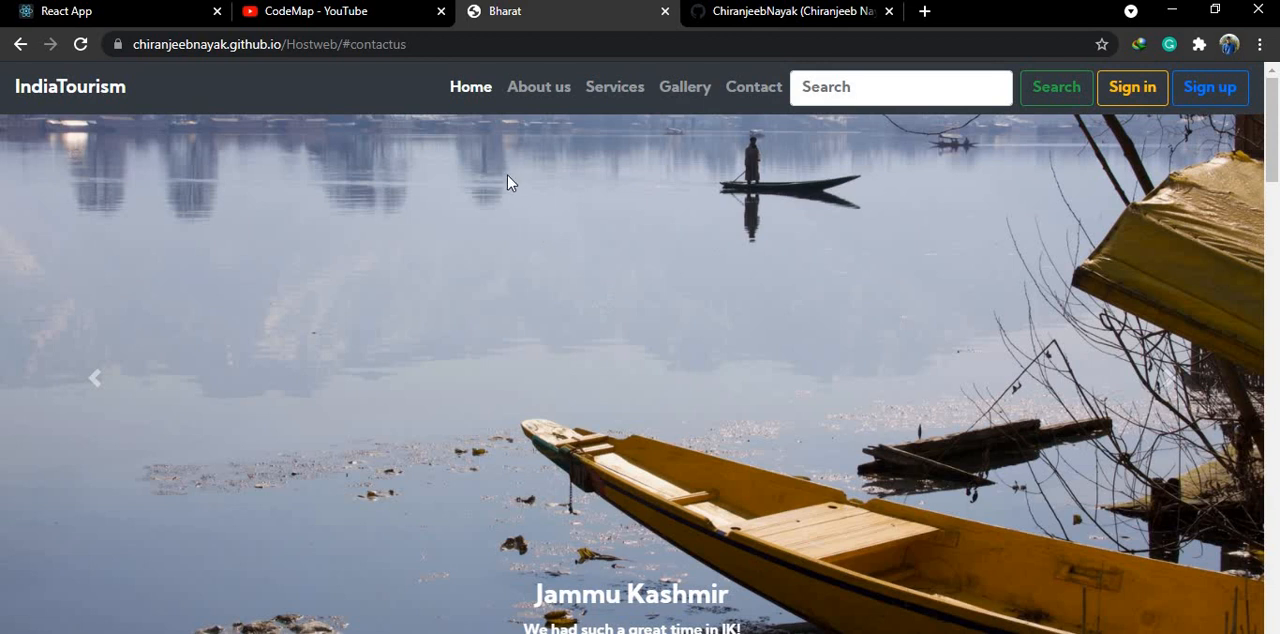
pyautogui.click(520, 112)
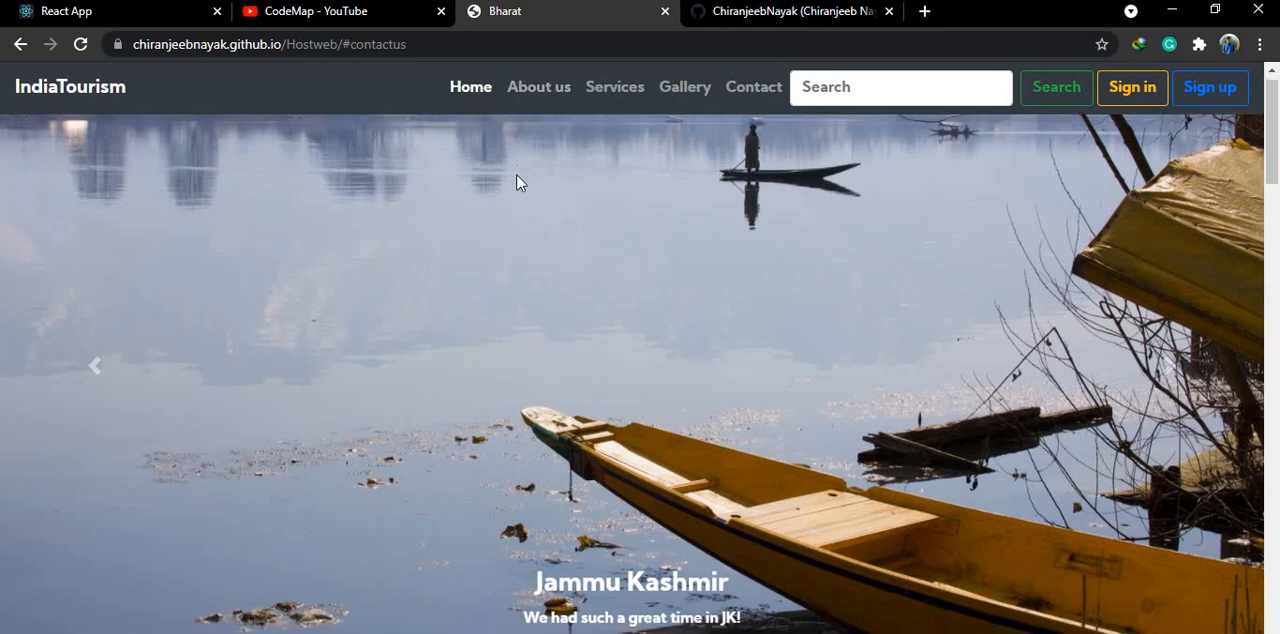
pyautogui.scroll(-2, 513, 190)
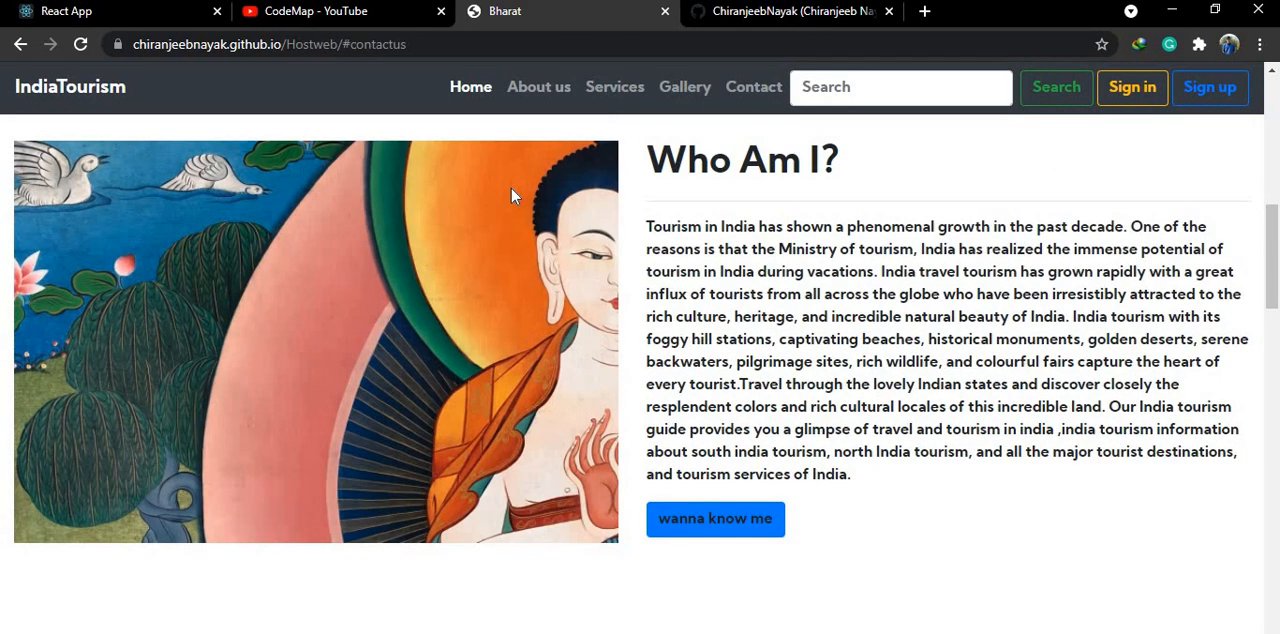
pyautogui.scroll(-2, 511, 188)
pyautogui.scroll(8, 511, 188)
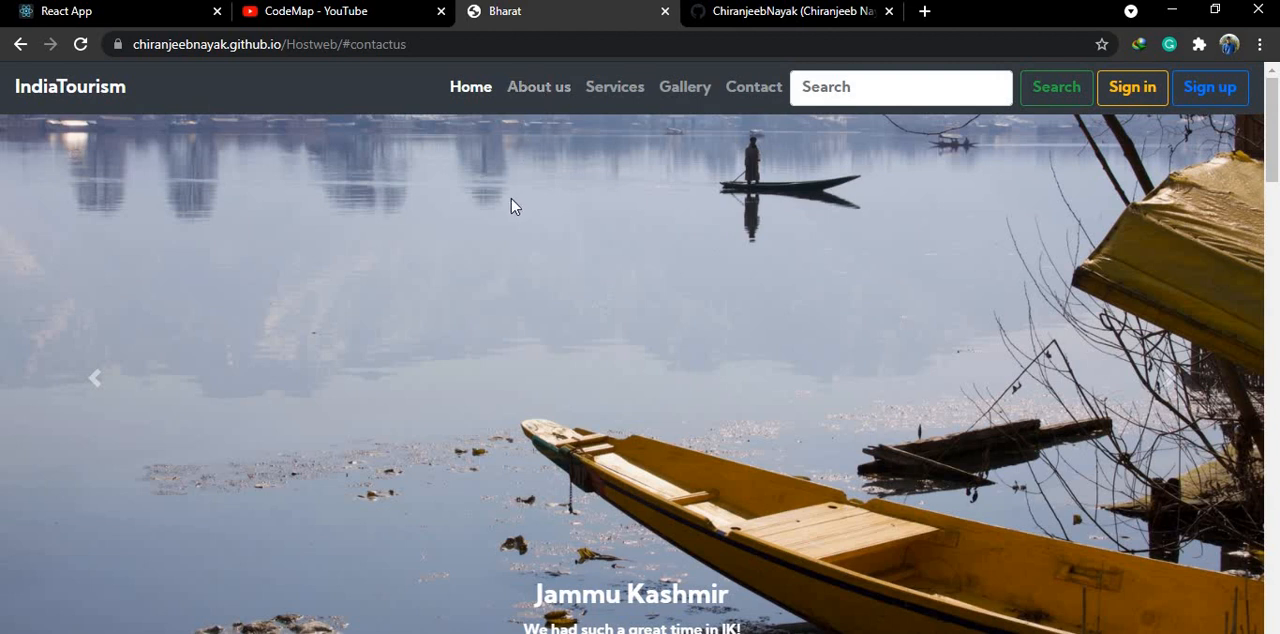
# - Visit the hosted site's About us, Home, Gallery and Contact sections to check its navigation
pyautogui.click(510, 92)
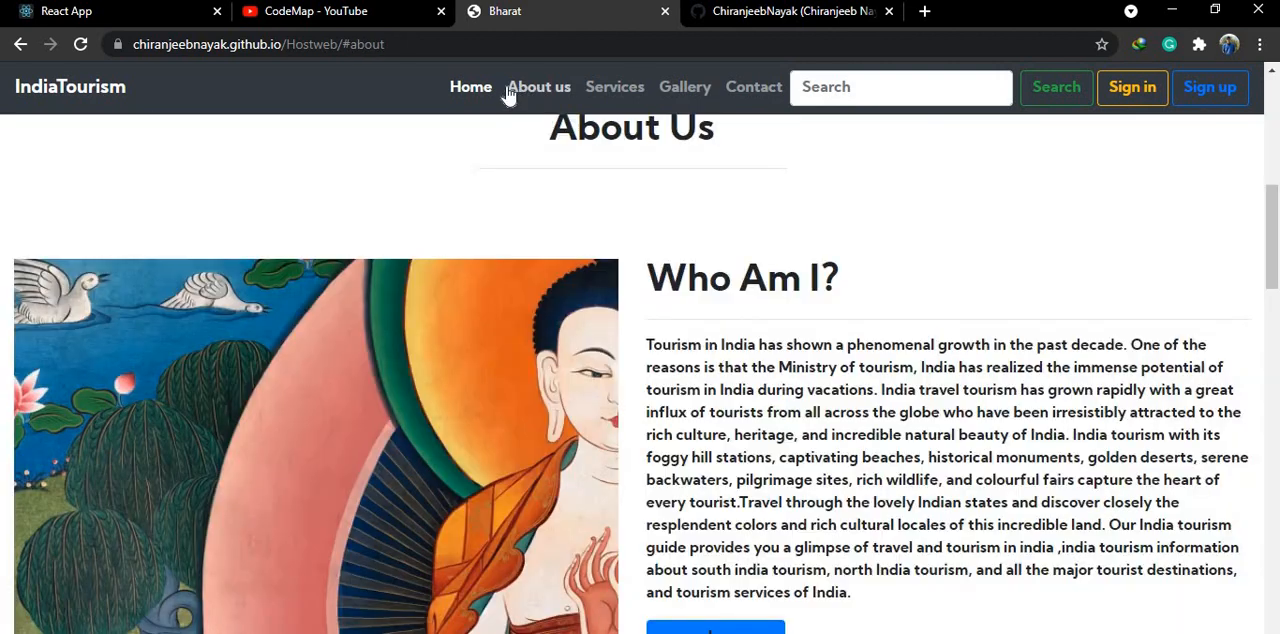
pyautogui.click(458, 95)
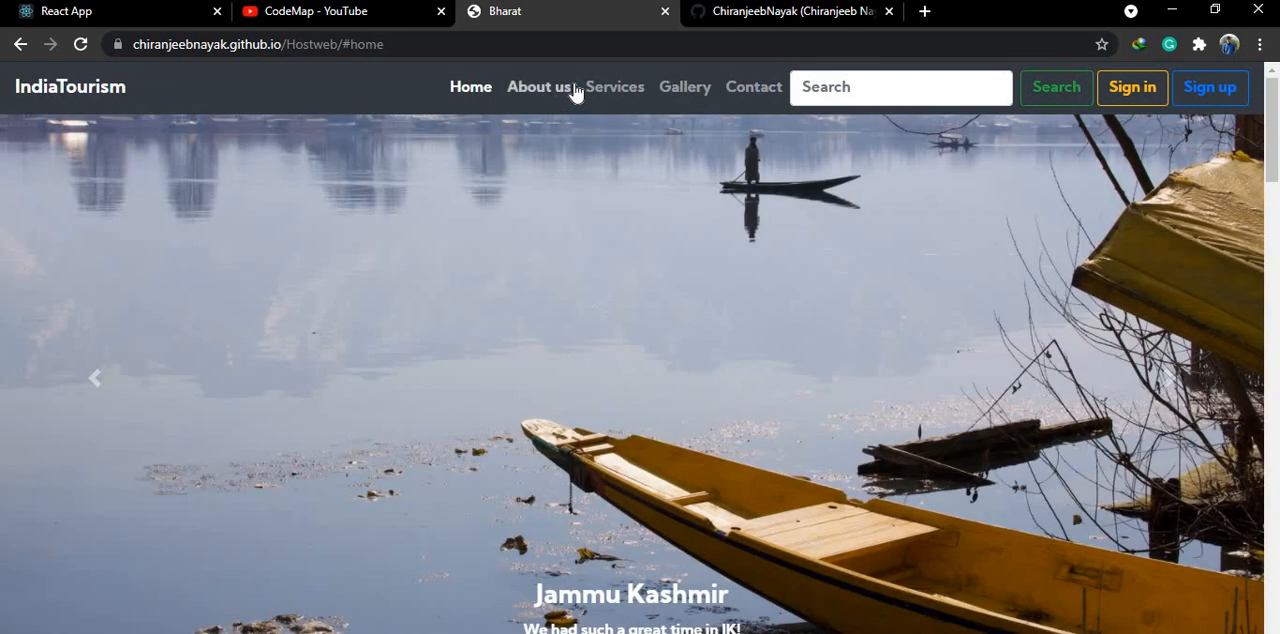
pyautogui.click(686, 100)
pyautogui.click(735, 90)
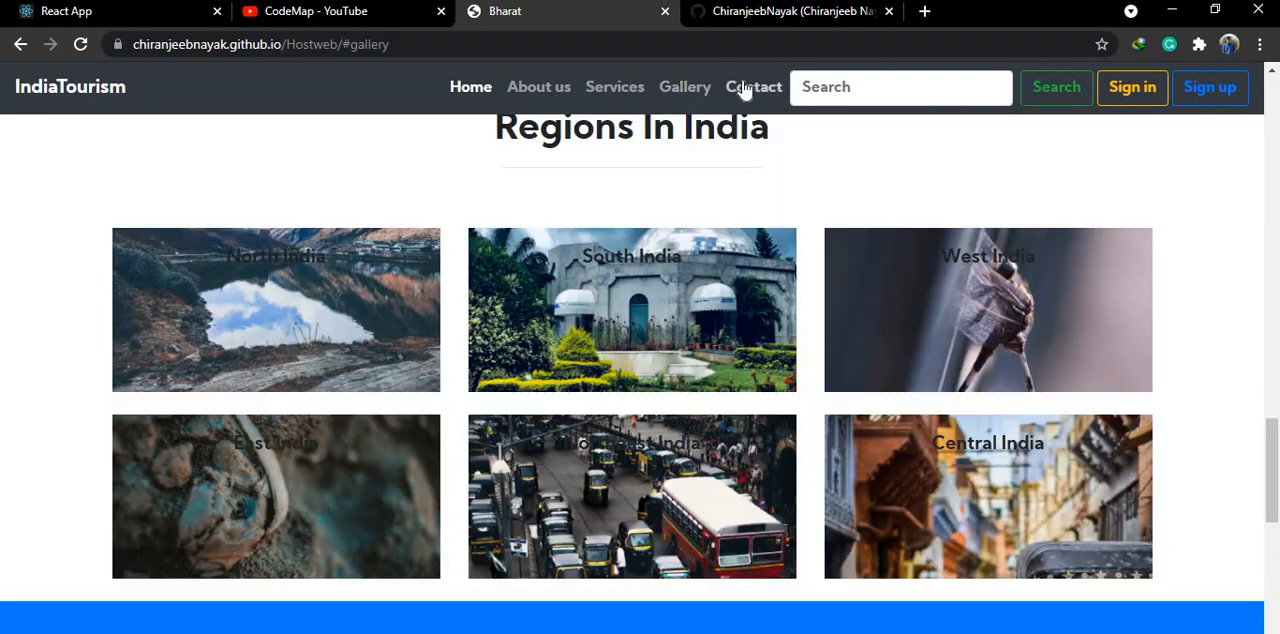
pyautogui.scroll(4, 500, 470)
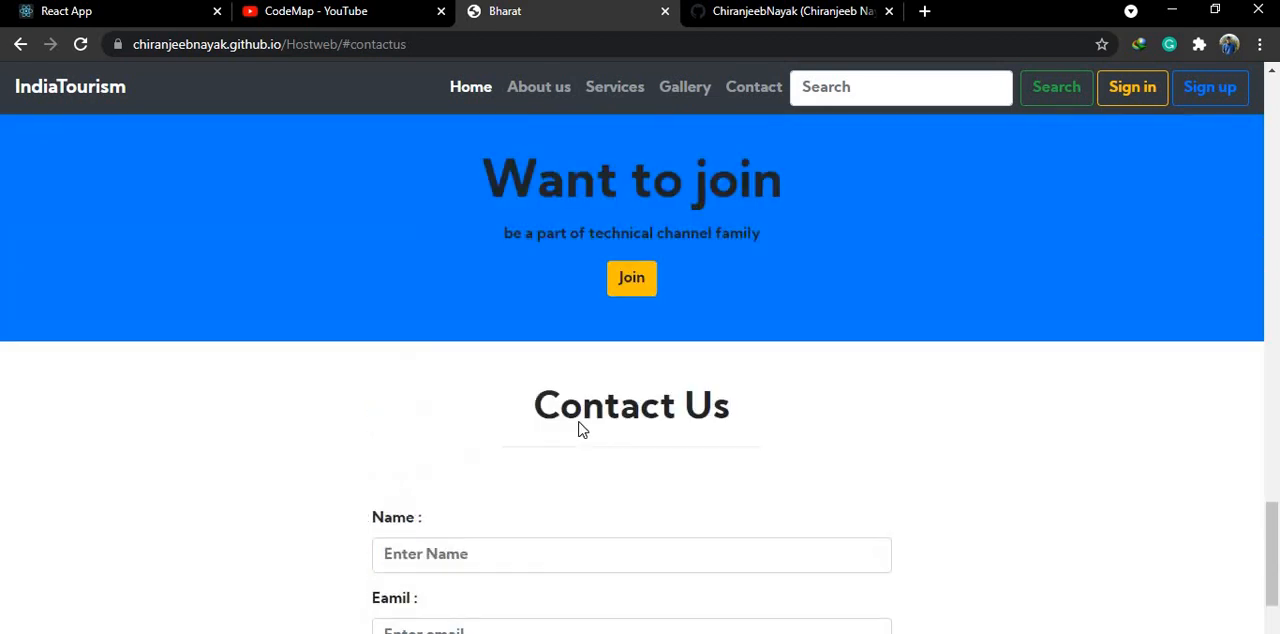
# - Open the Sign Up form from the Want to join section, dismiss it and return to the site's Home section
pyautogui.click(631, 377)
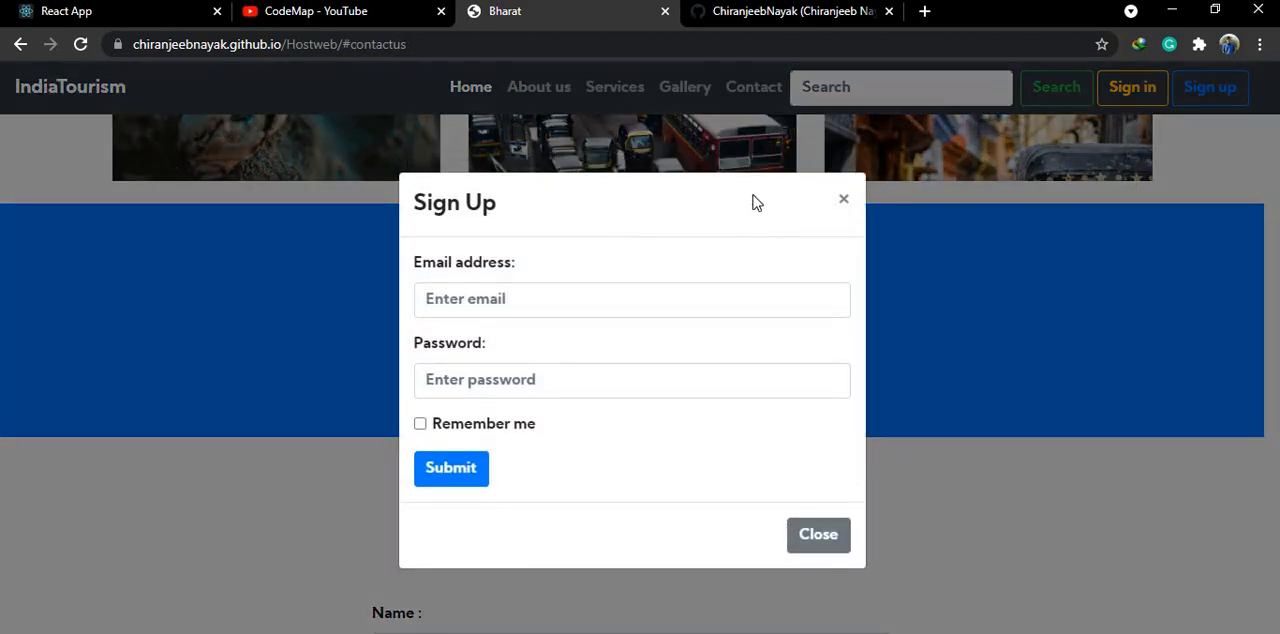
pyautogui.click(843, 201)
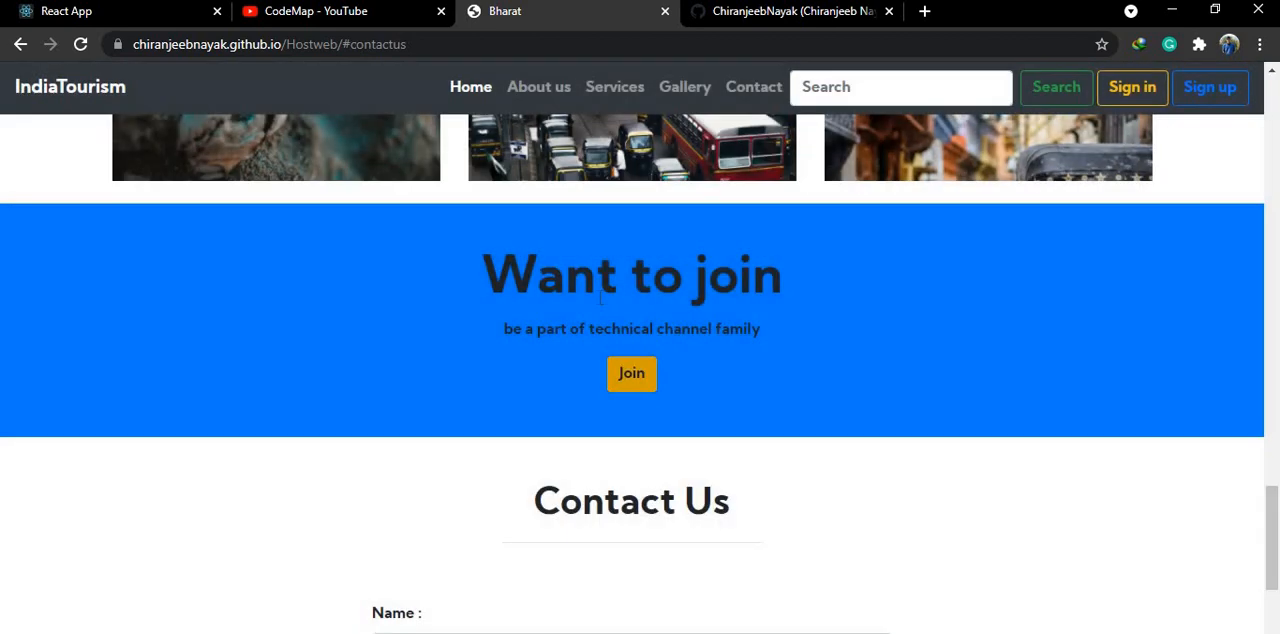
pyautogui.click(463, 92)
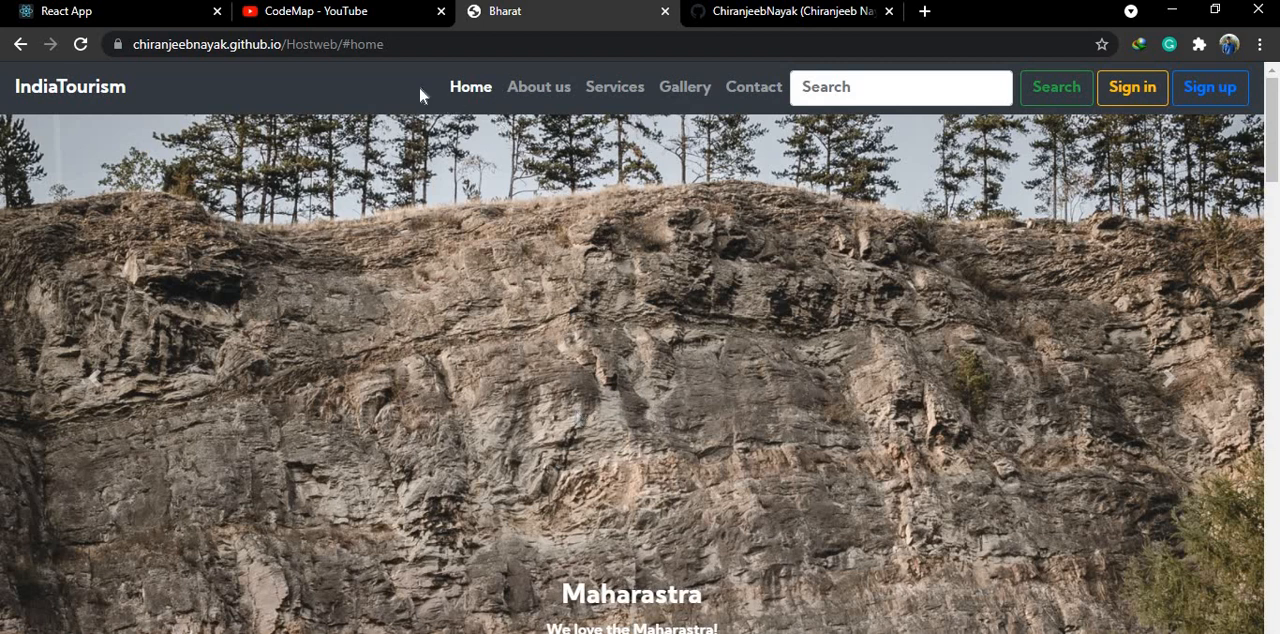
# - Highlight the hosted site's github.io/Hostweb address to examine where the site is served from
pyautogui.moveTo(388, 44); pyautogui.dragTo(128, 46)
pyautogui.click(426, 44)
pyautogui.moveTo(426, 44); pyautogui.dragTo(133, 44)
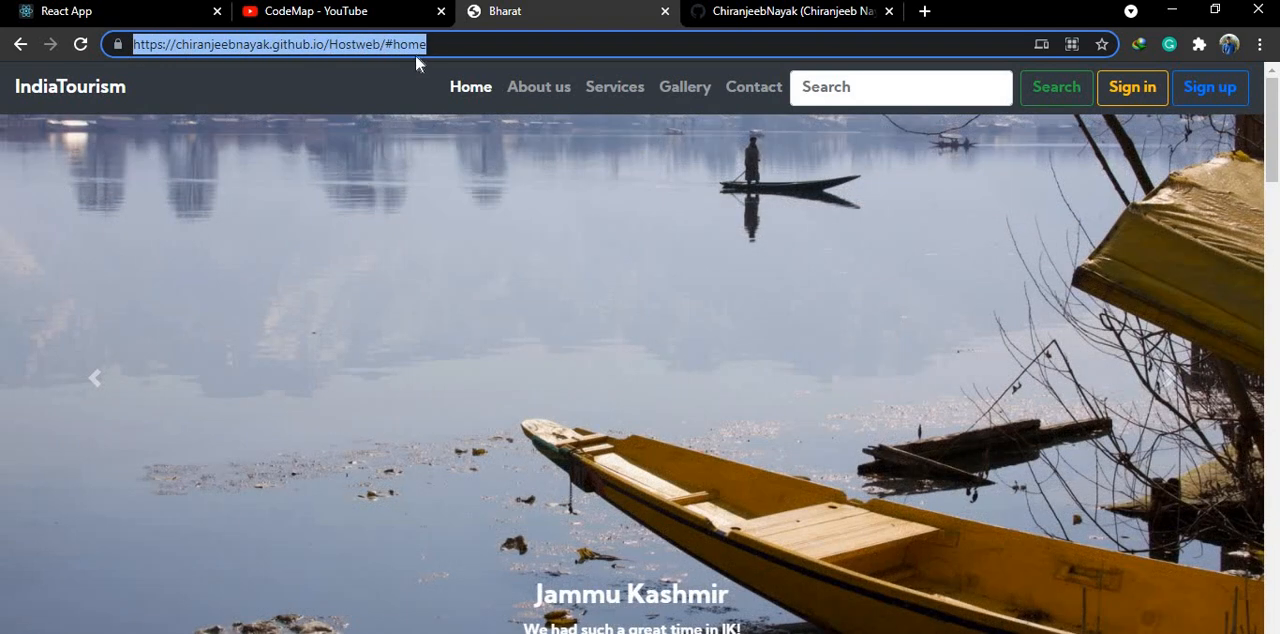
pyautogui.moveTo(428, 44); pyautogui.dragTo(131, 44)
pyautogui.click(465, 44)
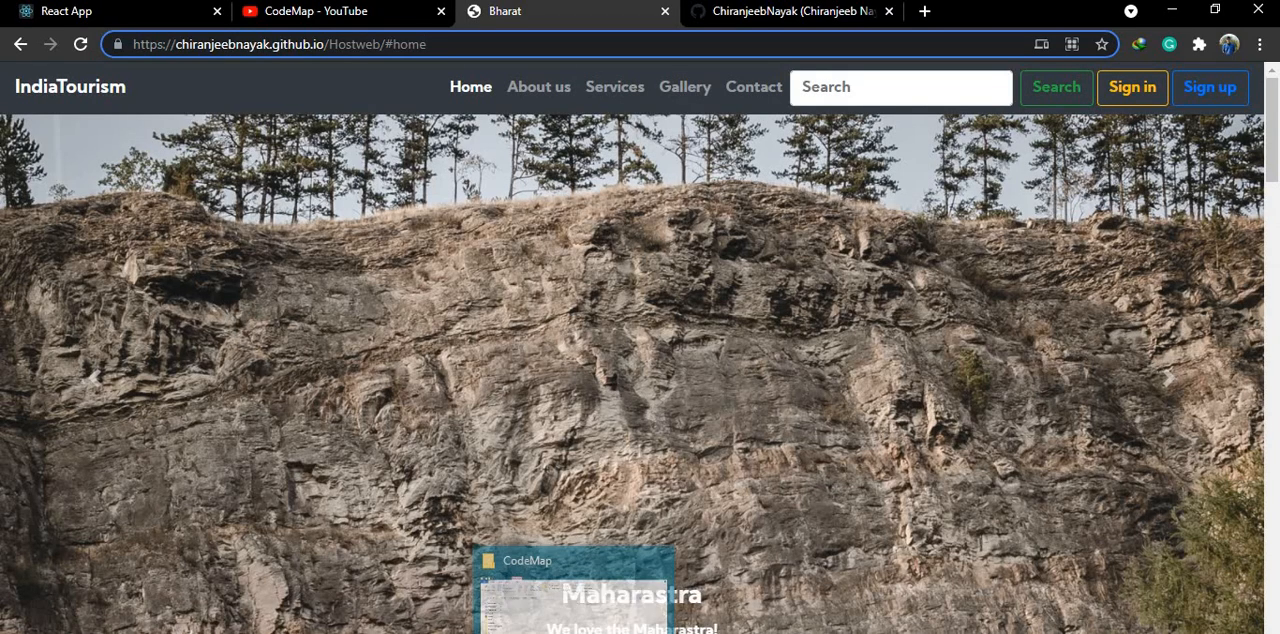
# - Open index.html of the IndiaTourism-master project from D:\Gudu\Projects in the browser and examine its local file path
pyautogui.click(560, 626)
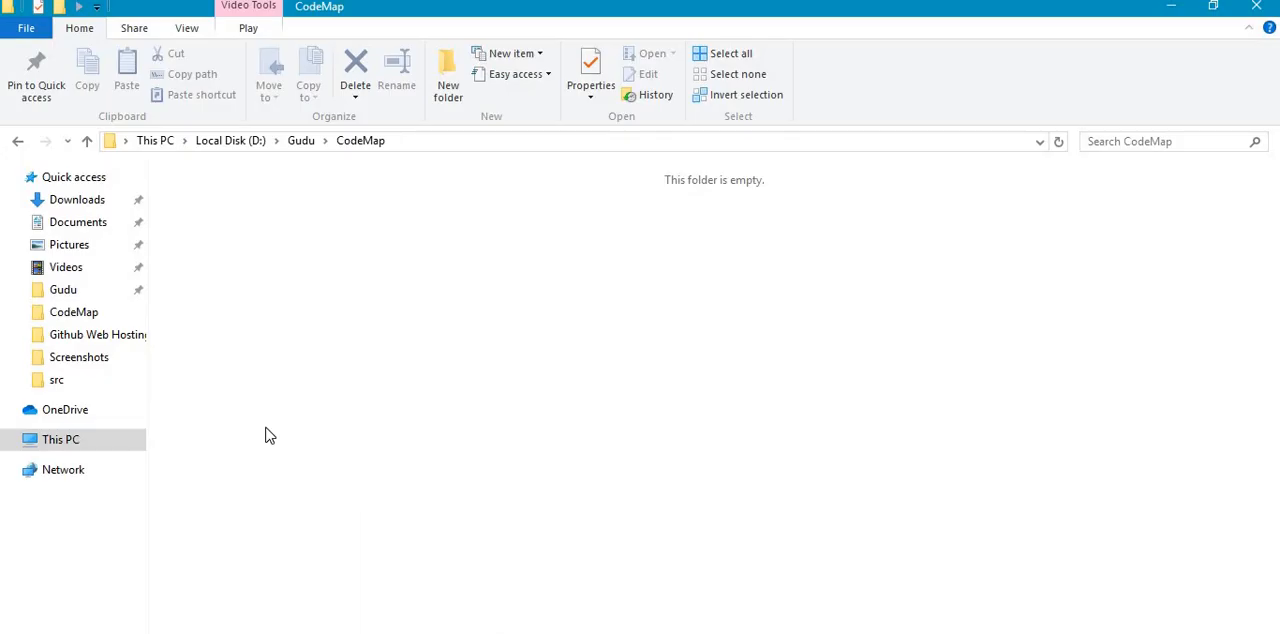
pyautogui.click(60, 290)
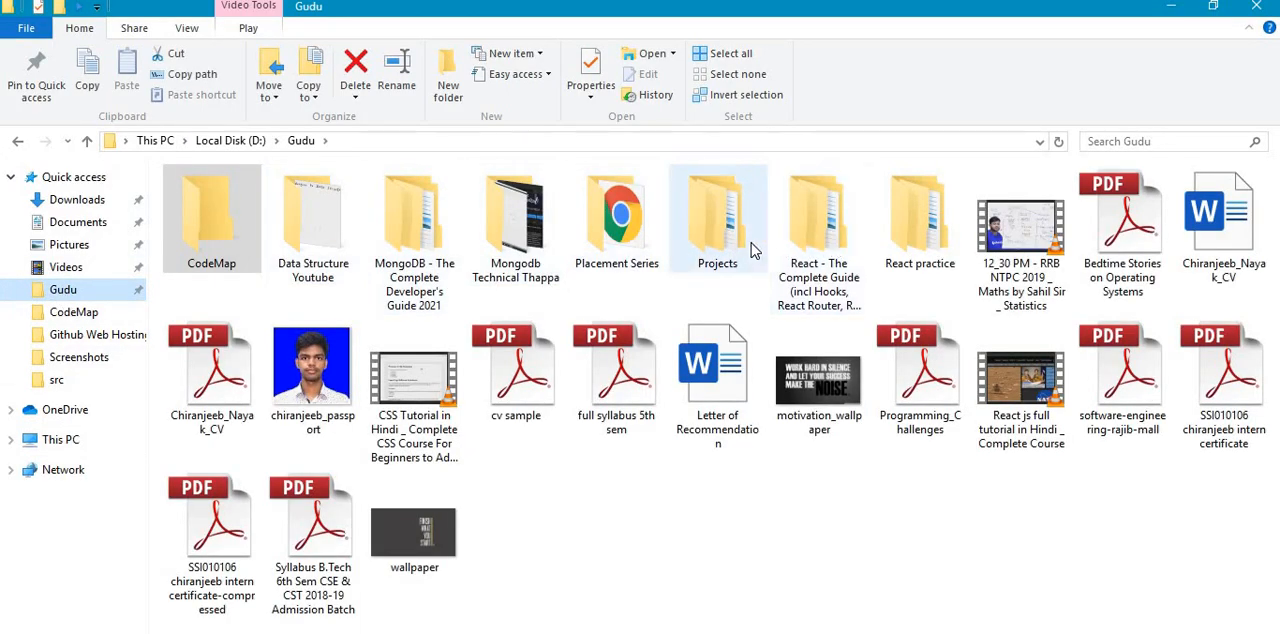
pyautogui.doubleClick(716, 236)
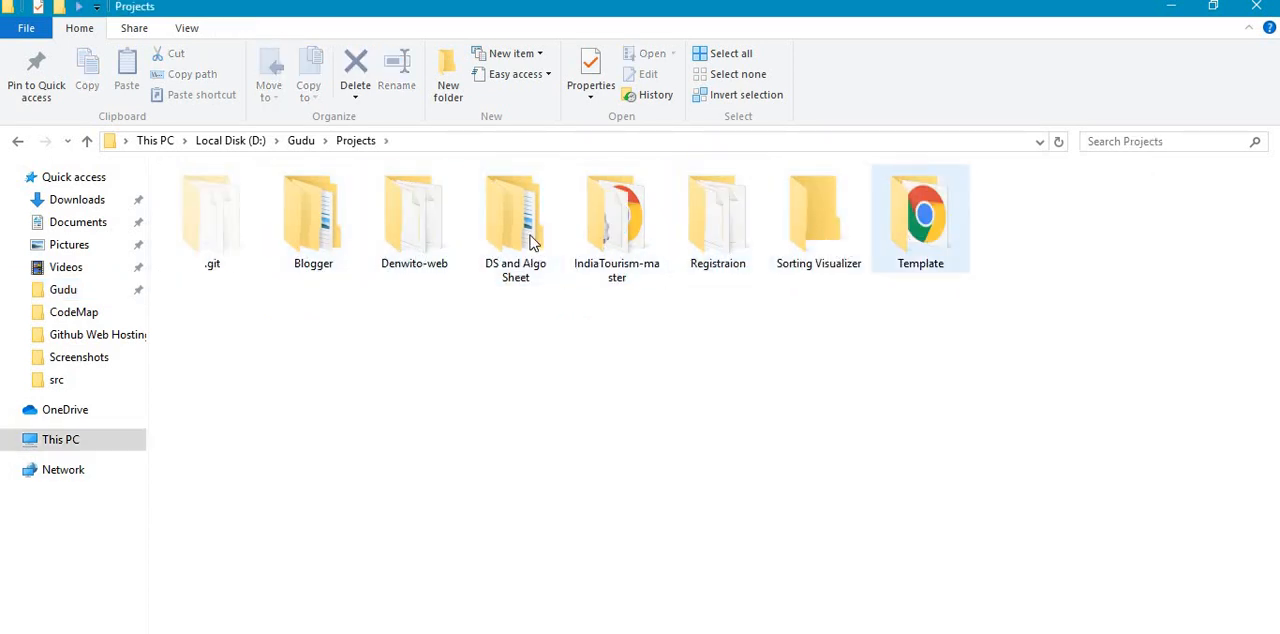
pyautogui.doubleClick(616, 220)
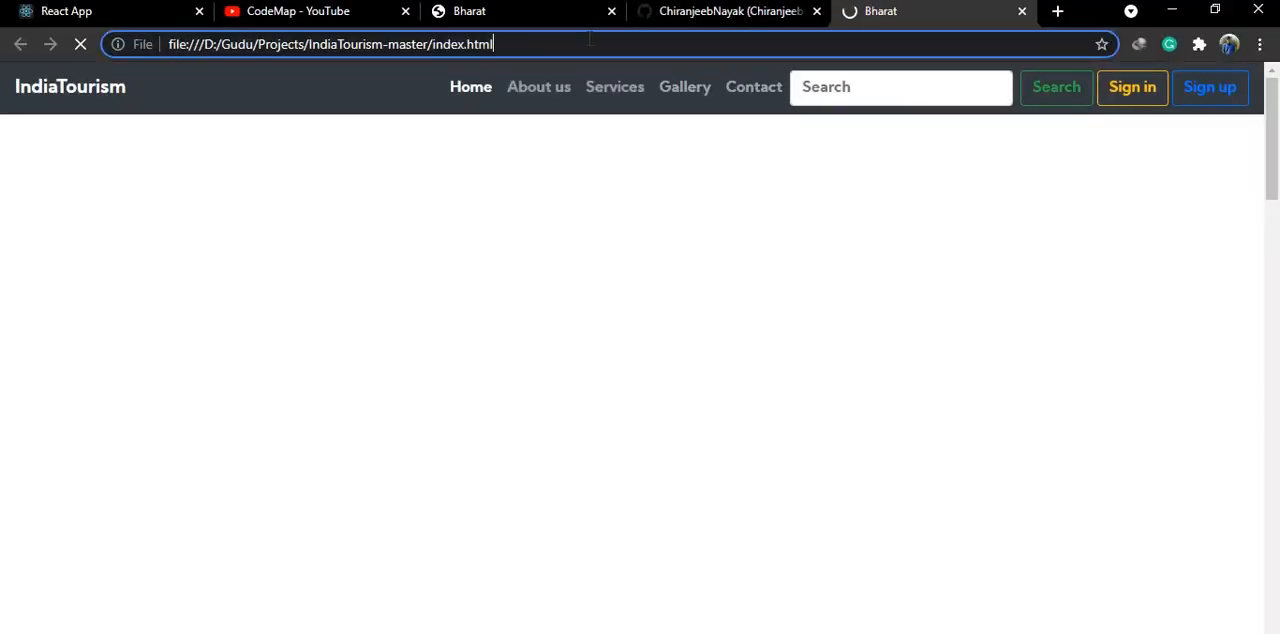
pyautogui.moveTo(595, 44); pyautogui.dragTo(168, 46)
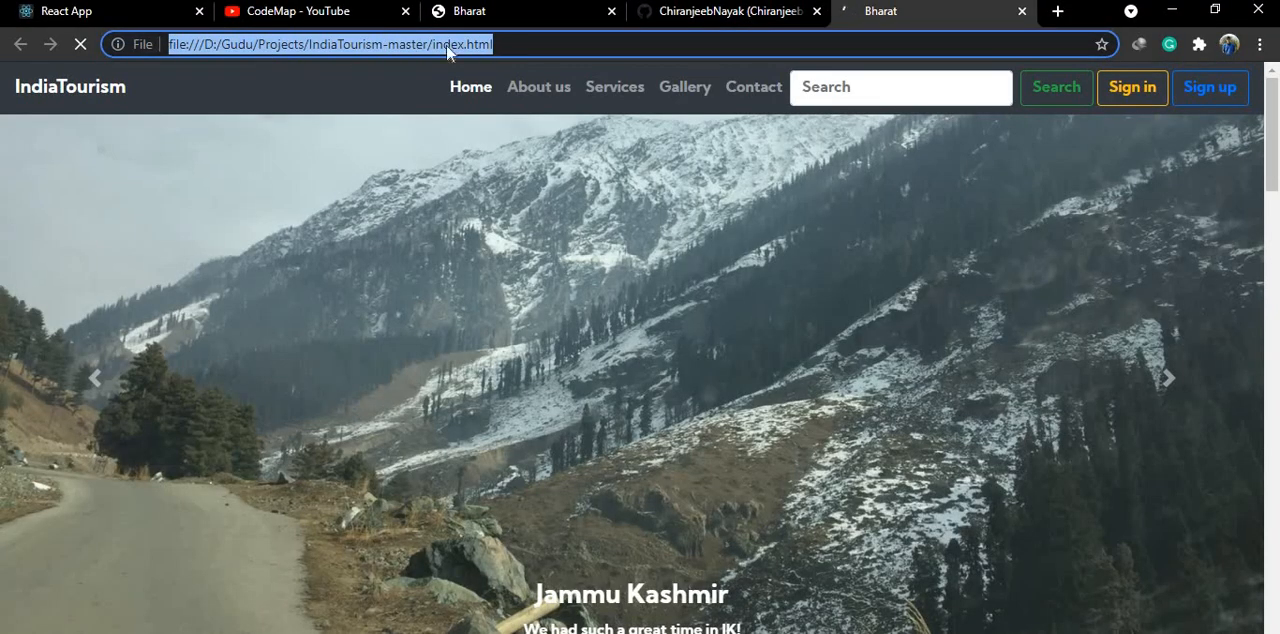
pyautogui.click(538, 44)
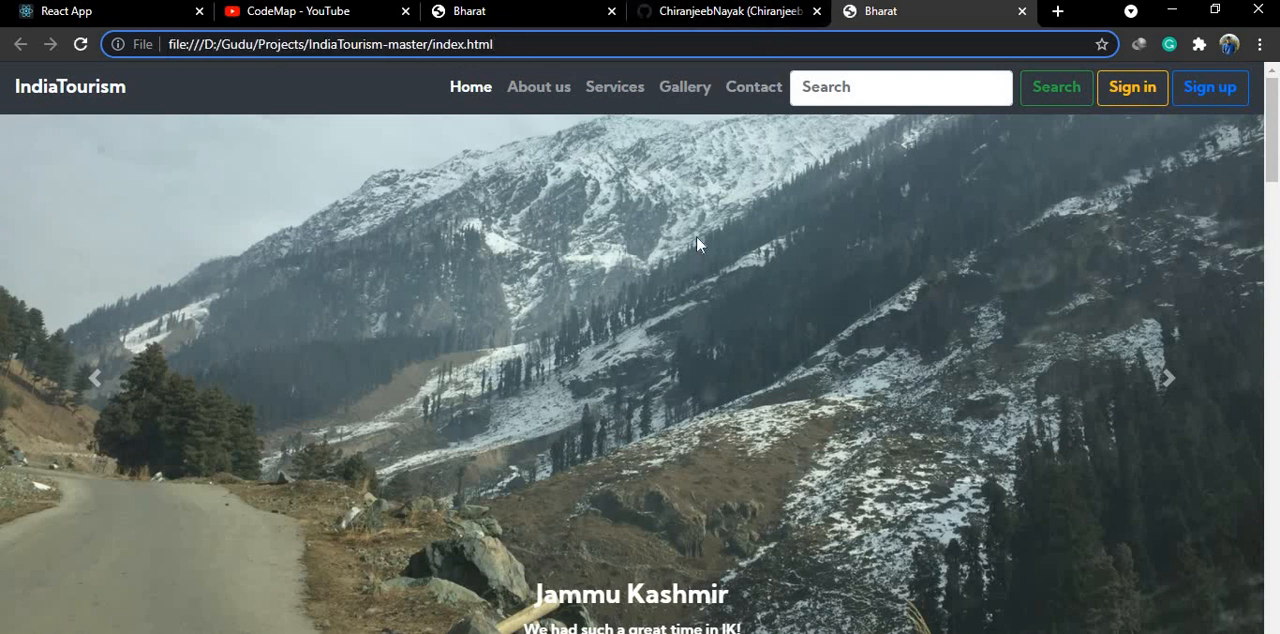
# - Review the hosted site's web address once more and close that site's browser tab
pyautogui.click(720, 25)
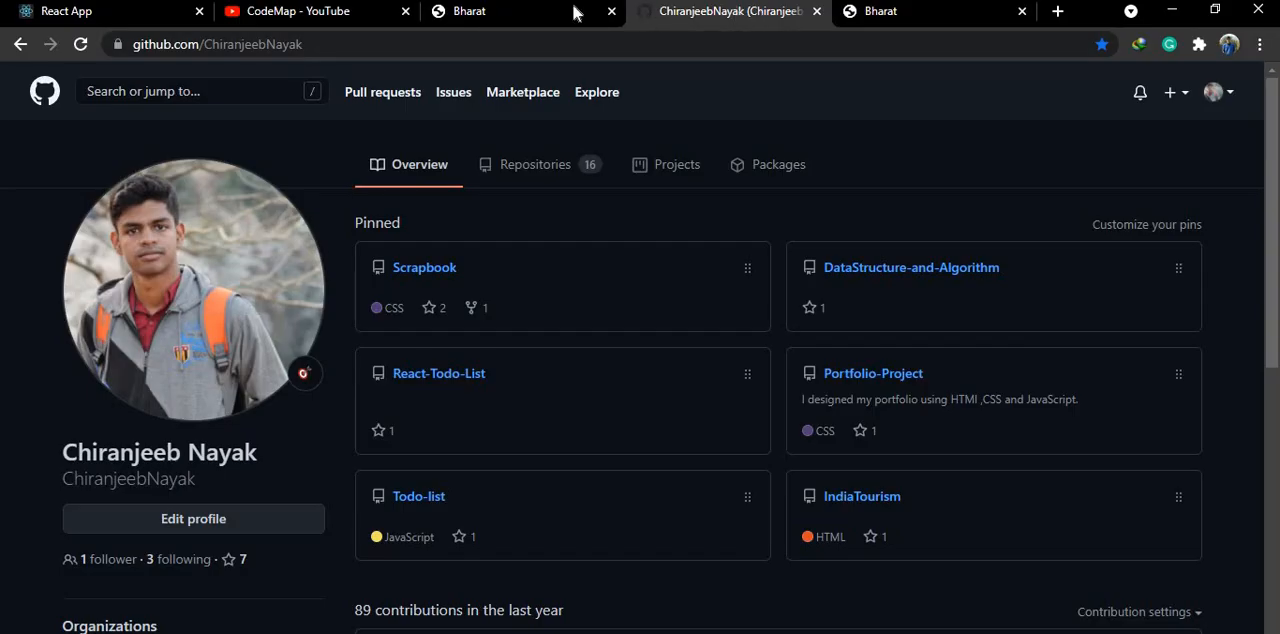
pyautogui.click(545, 18)
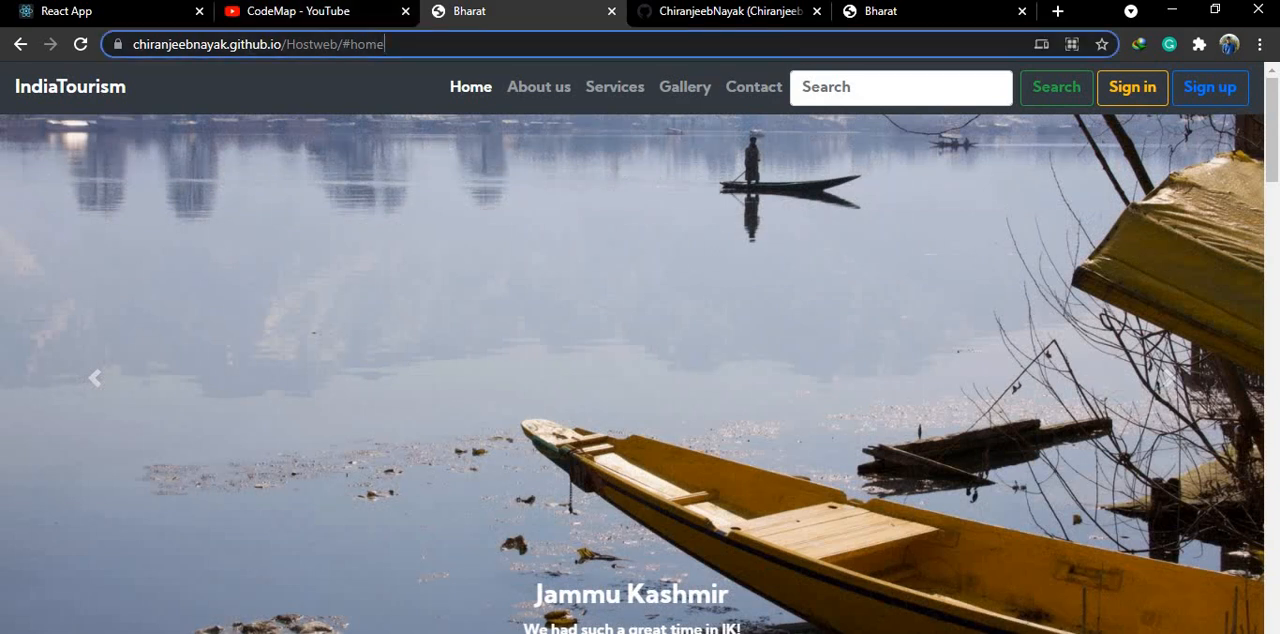
pyautogui.moveTo(384, 44); pyautogui.dragTo(132, 44)
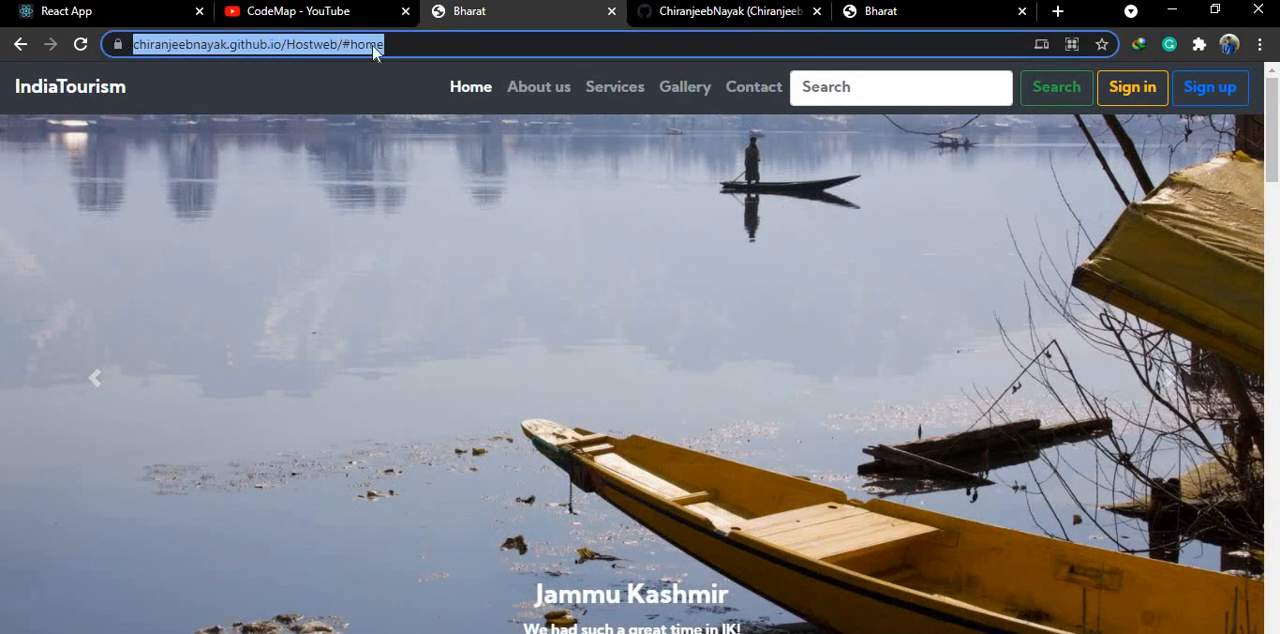
pyautogui.click(611, 11)
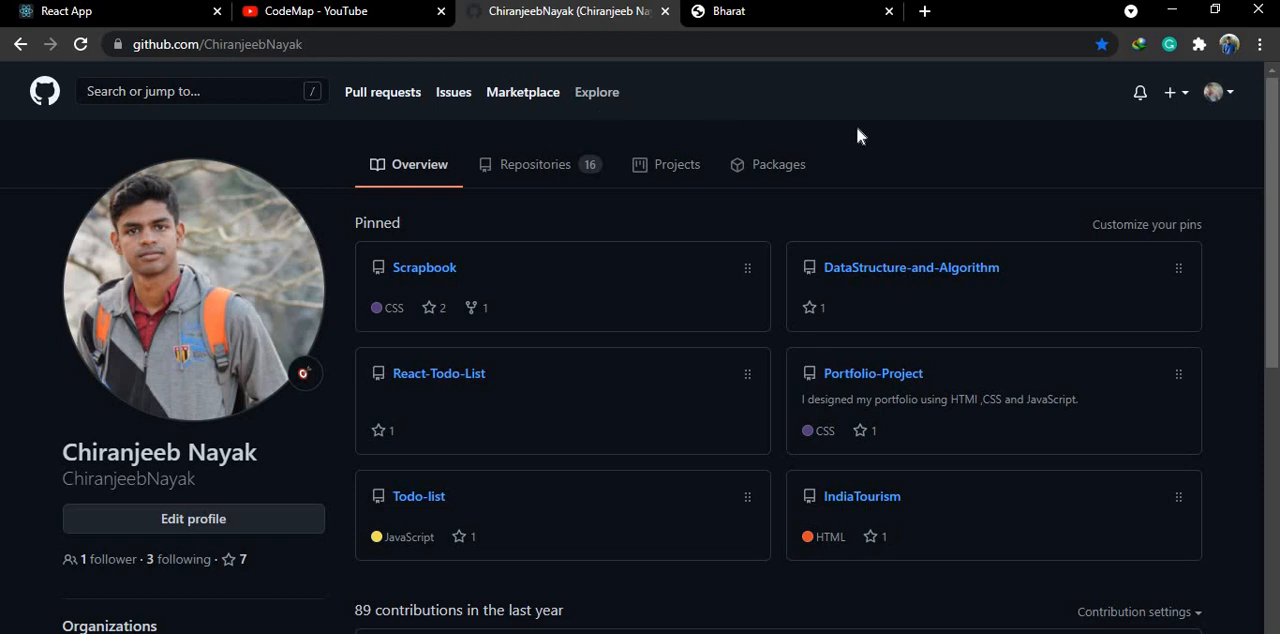
# - Create a new GitHub repository named Hostweb from the account's repository list, leaving the other options at their defaults
pyautogui.click(1224, 96)
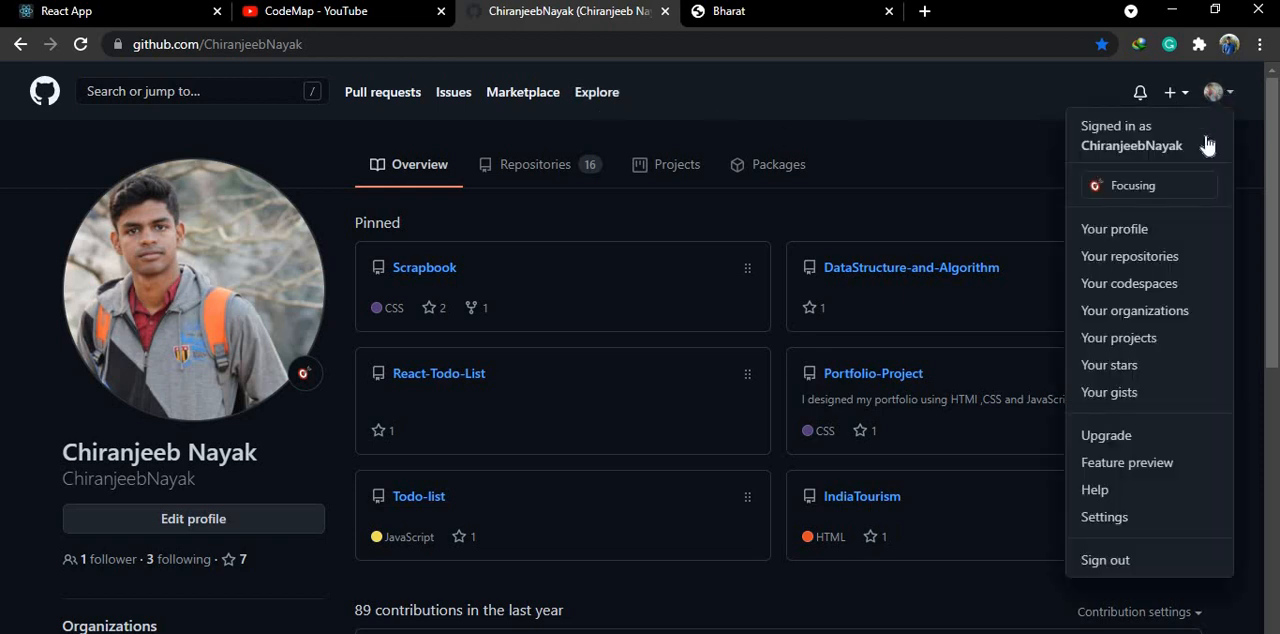
pyautogui.click(1118, 257)
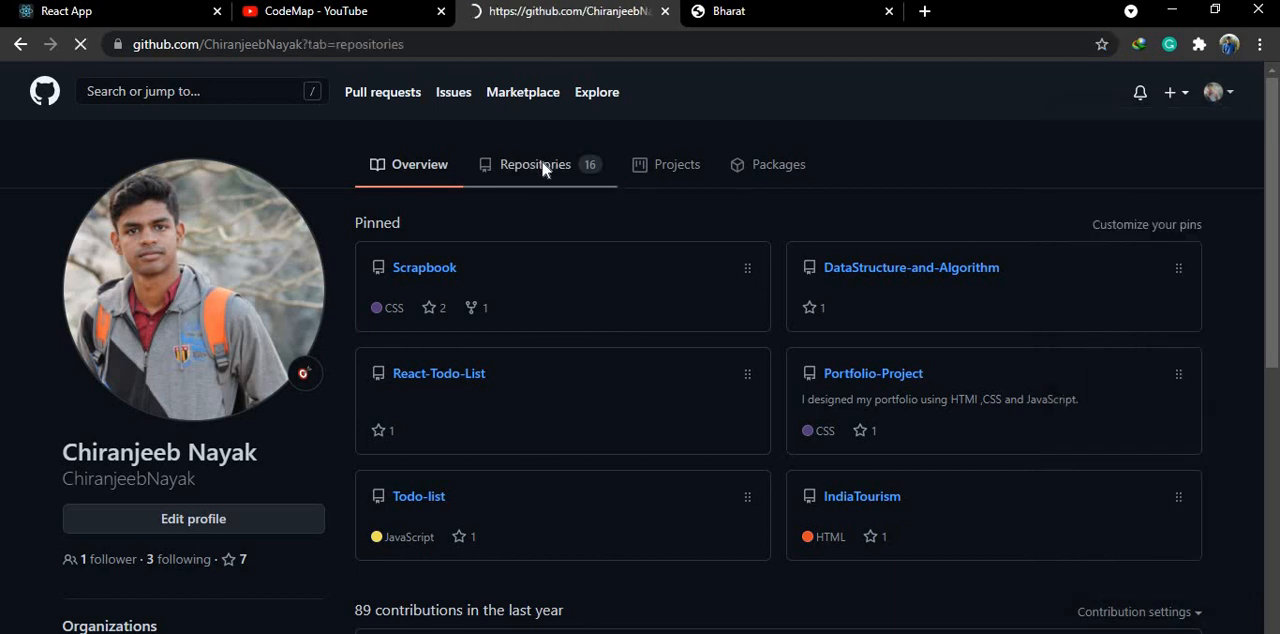
pyautogui.click(1176, 220)
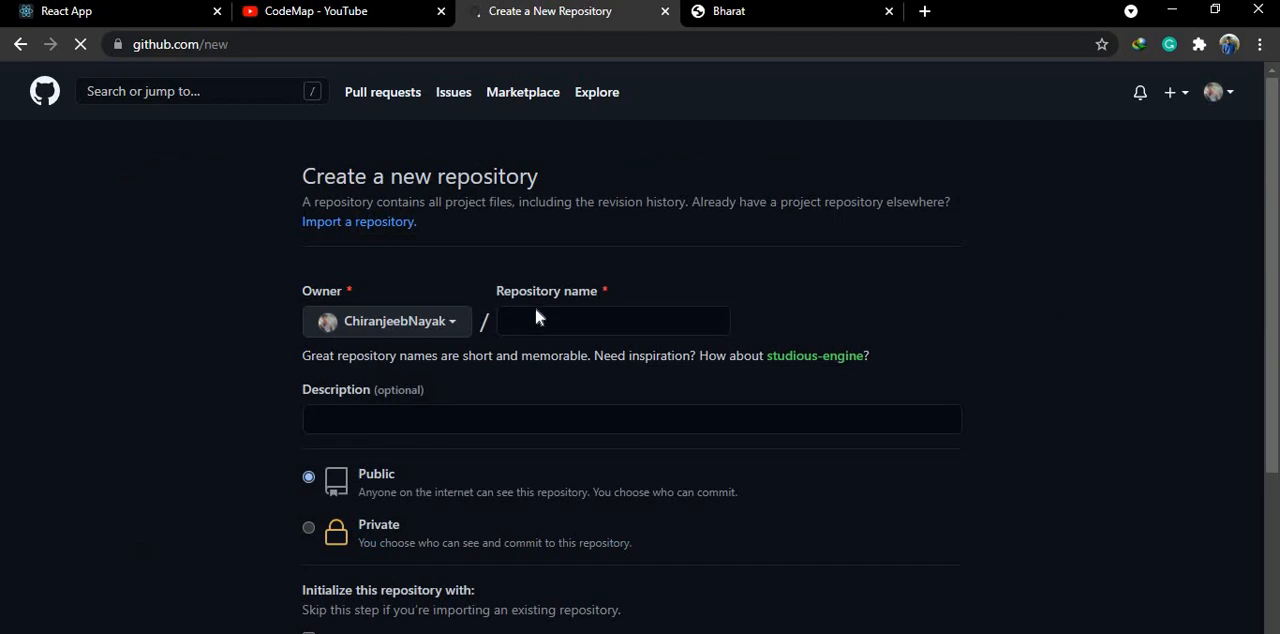
pyautogui.click(535, 317)
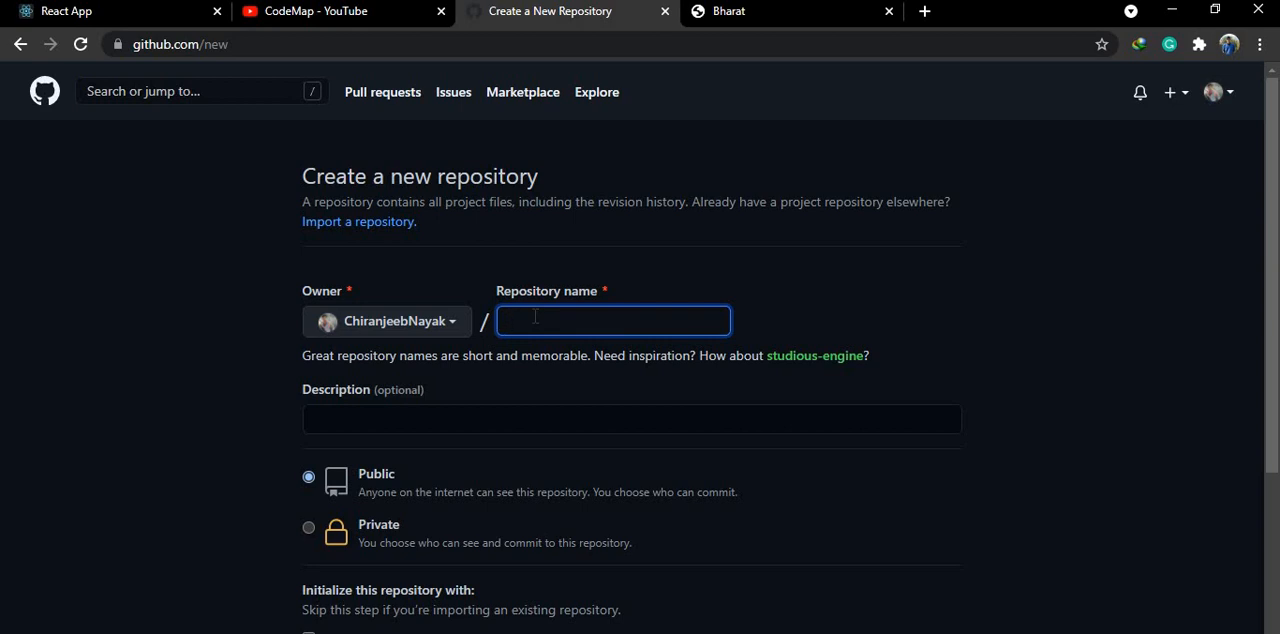
pyautogui.write('Host')
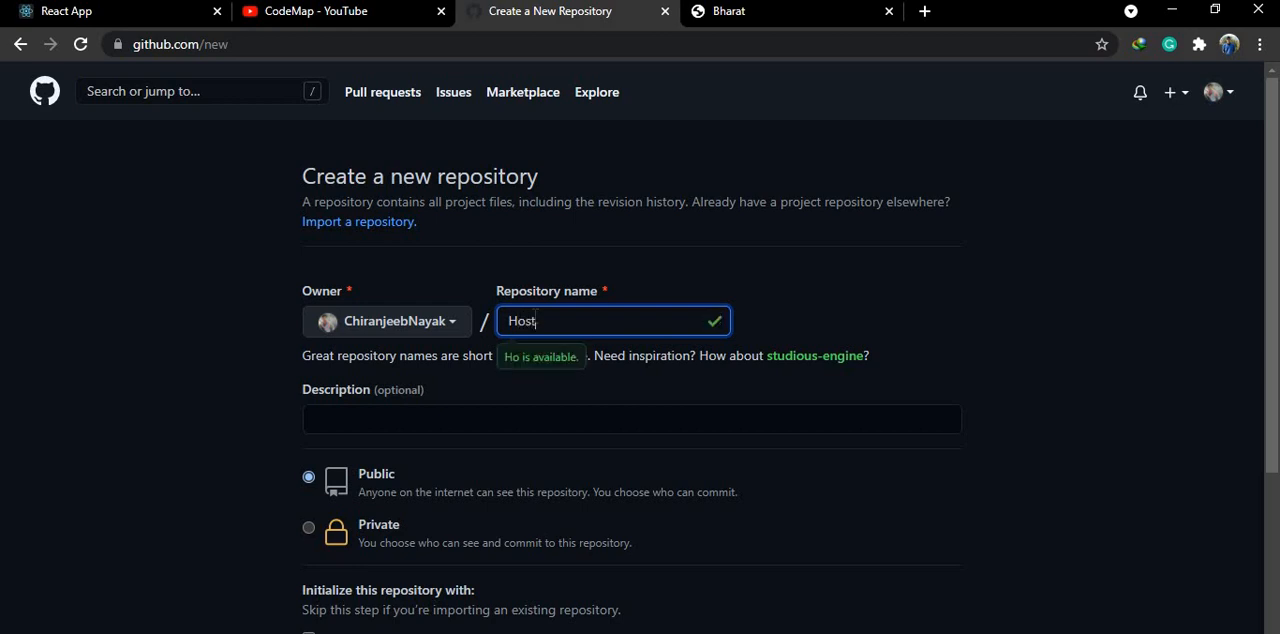
pyautogui.write('web')
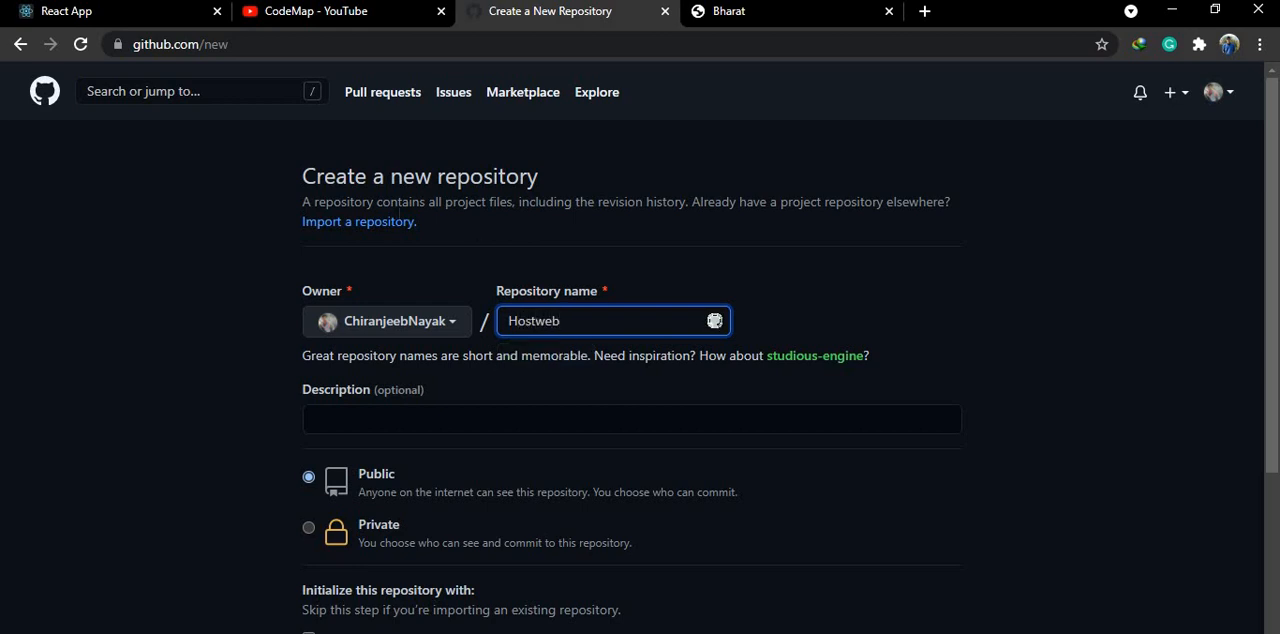
pyautogui.scroll(-3, 316, 400)
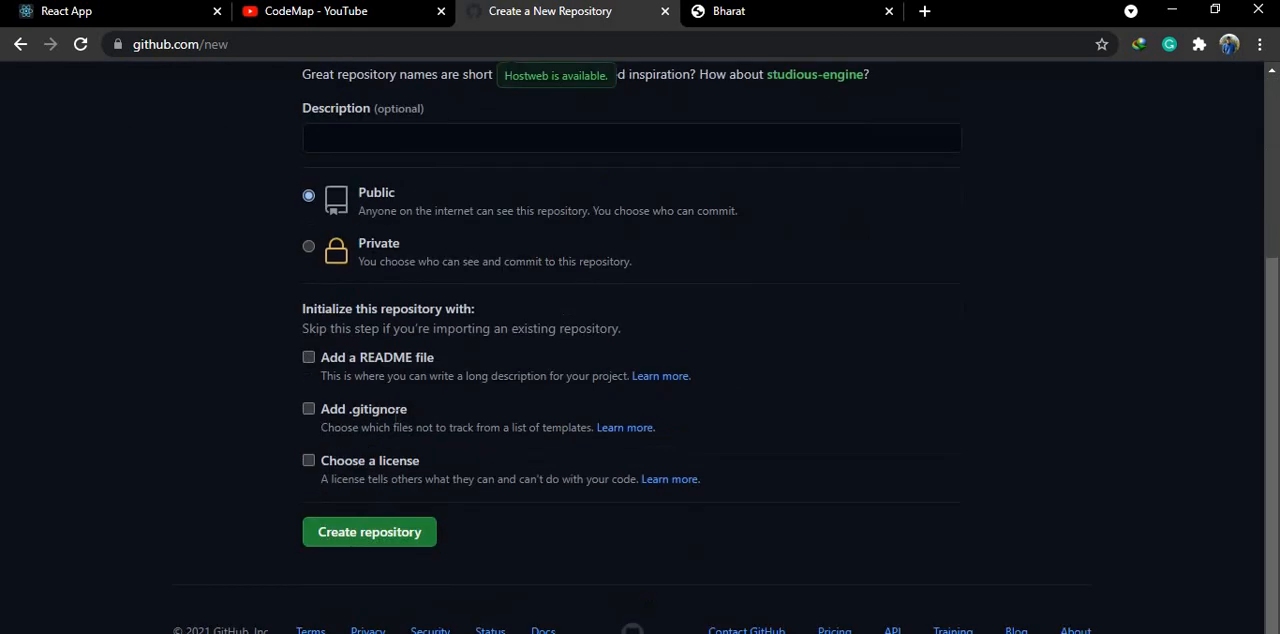
pyautogui.click(354, 518)
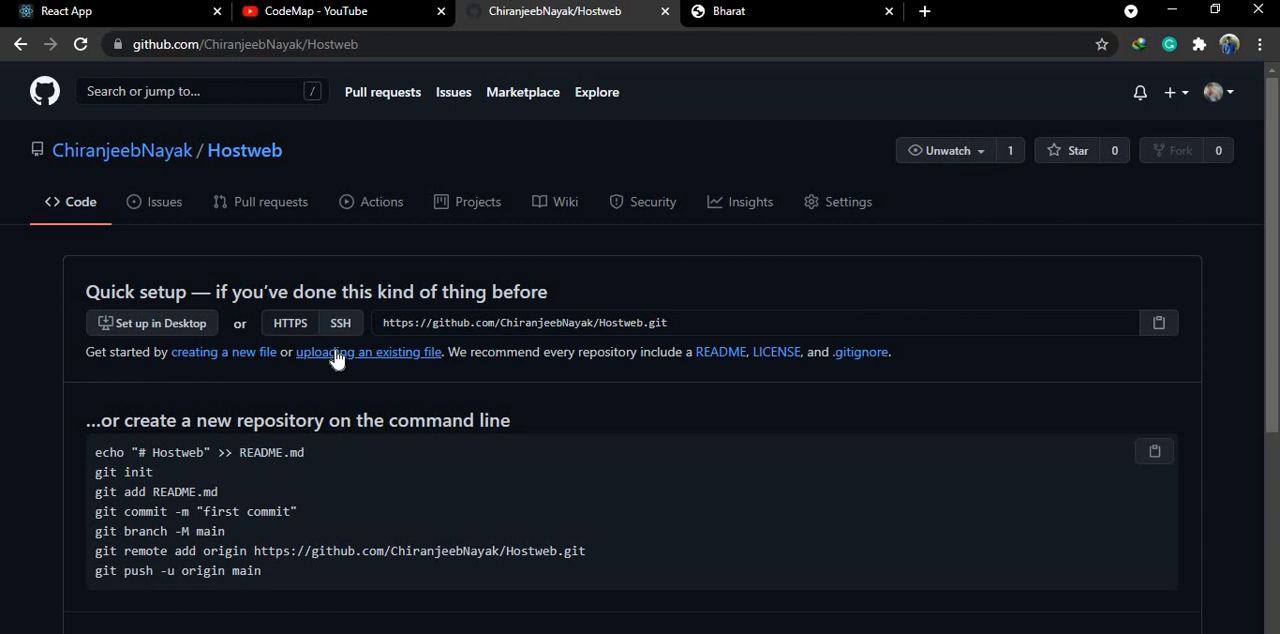
# - Upload the index and style files from D:\Gudu\Projects\IndiaTourism-master to the Hostweb repository
pyautogui.click(390, 367)
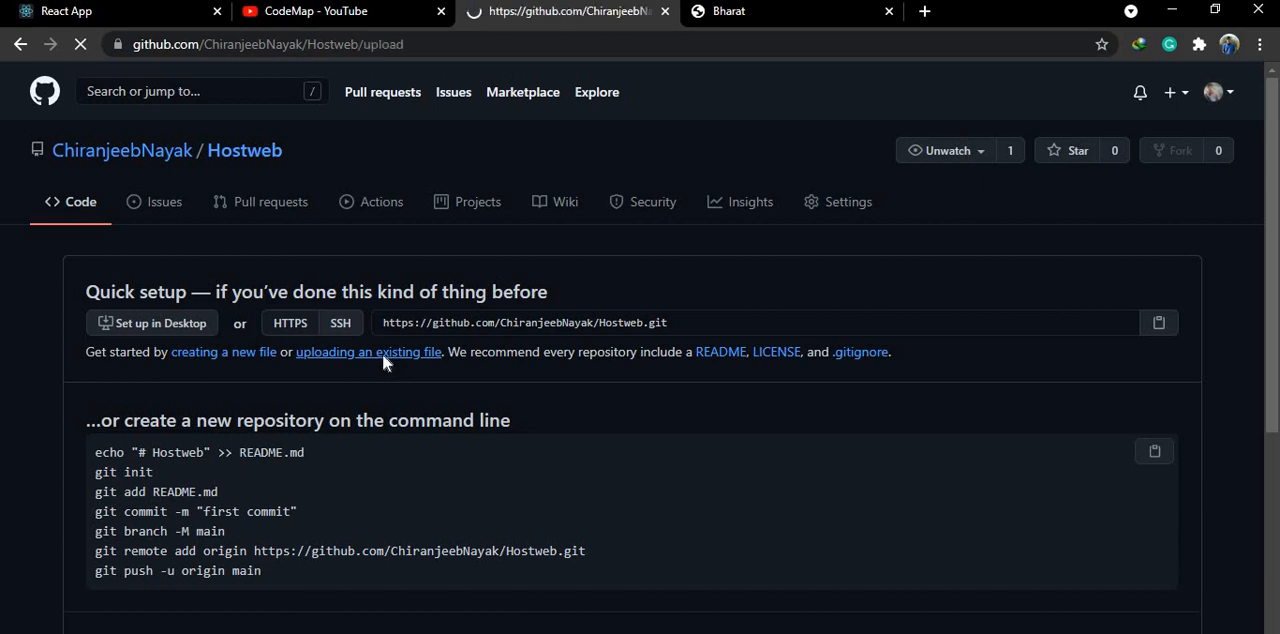
pyautogui.click(640, 462)
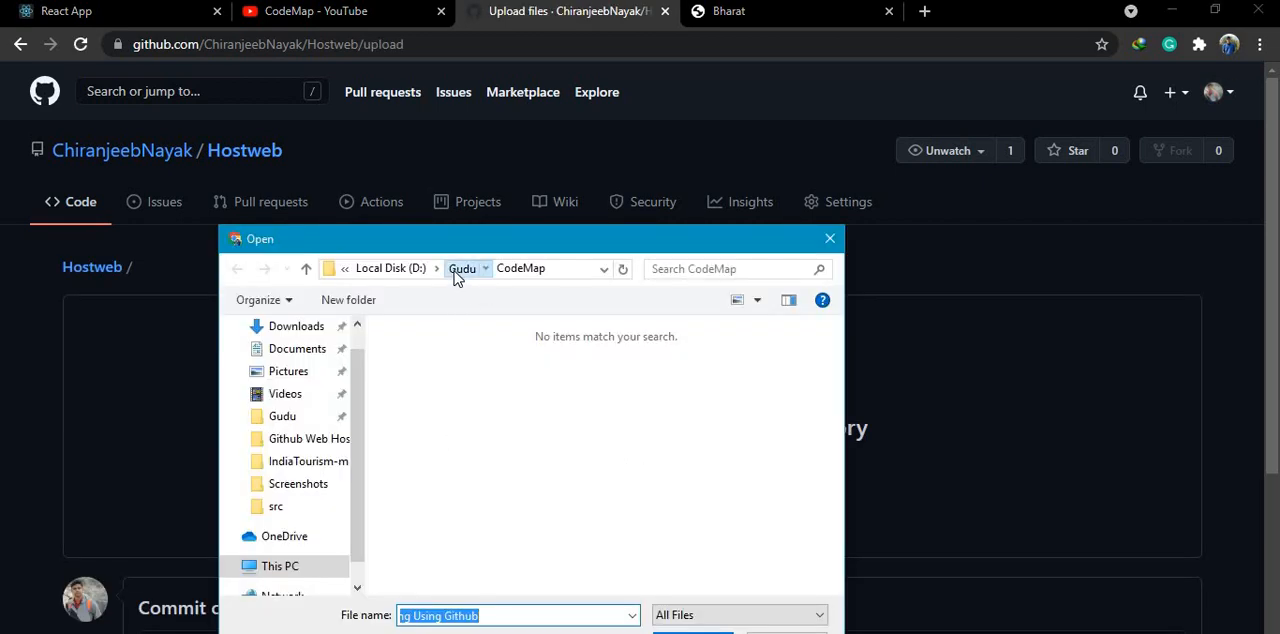
pyautogui.click(461, 270)
pyautogui.scroll(-1, 437, 403)
pyautogui.scroll(1, 437, 403)
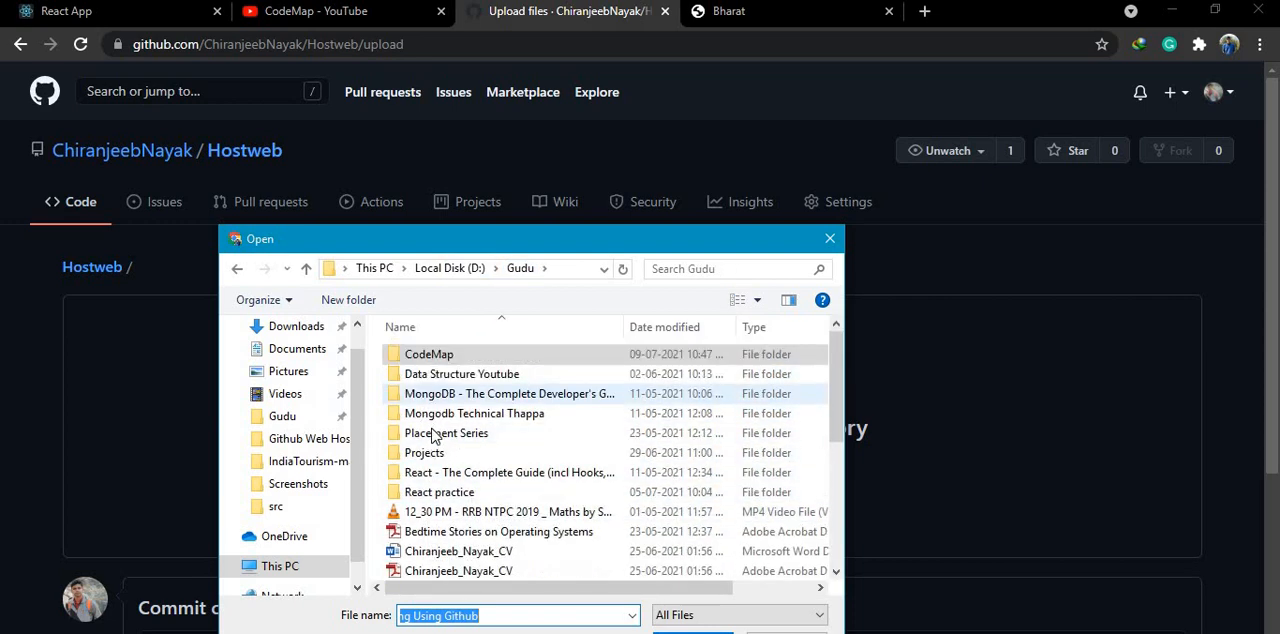
pyautogui.doubleClick(428, 452)
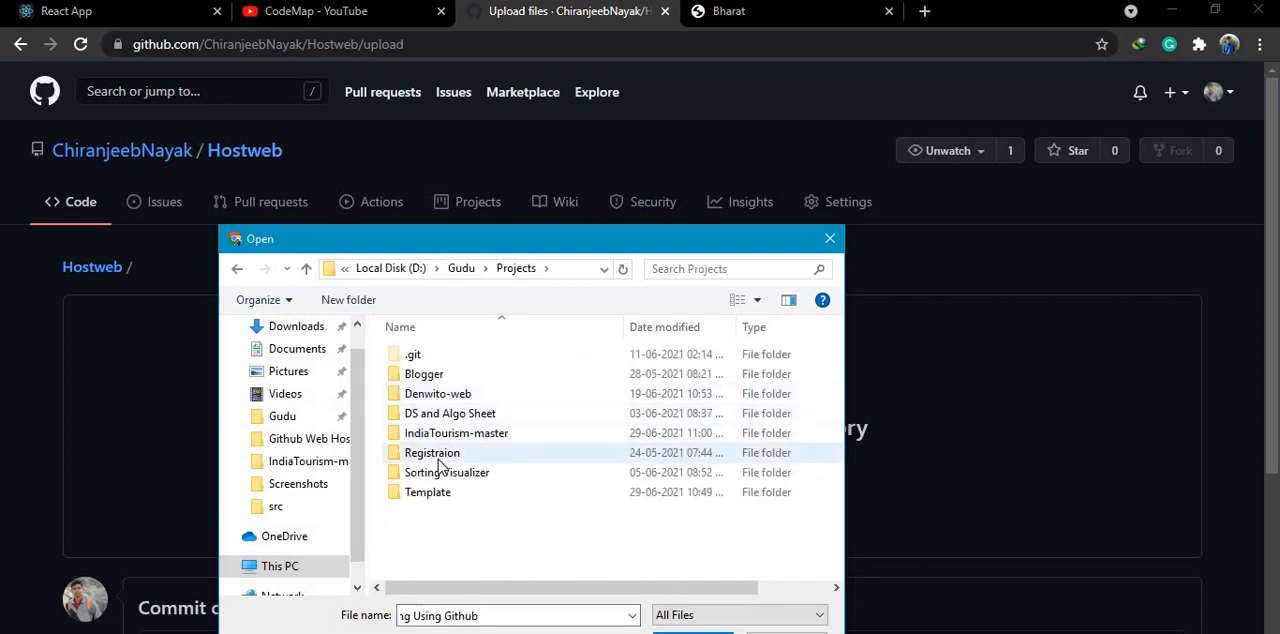
pyautogui.doubleClick(433, 438)
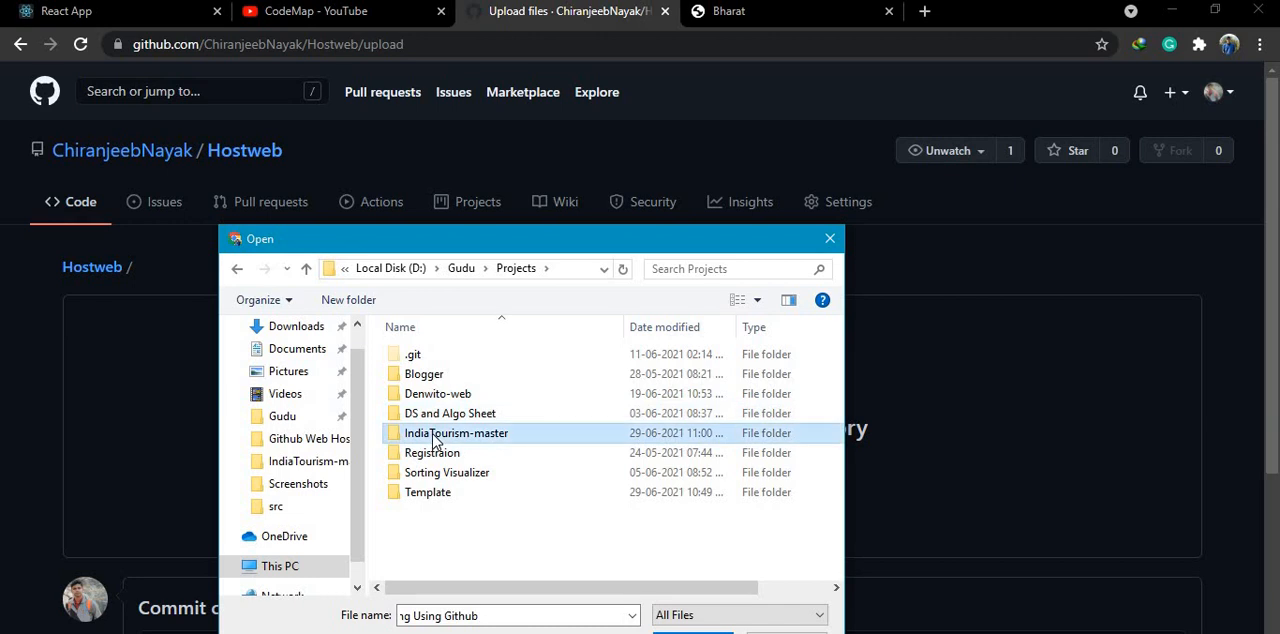
pyautogui.click(417, 358)
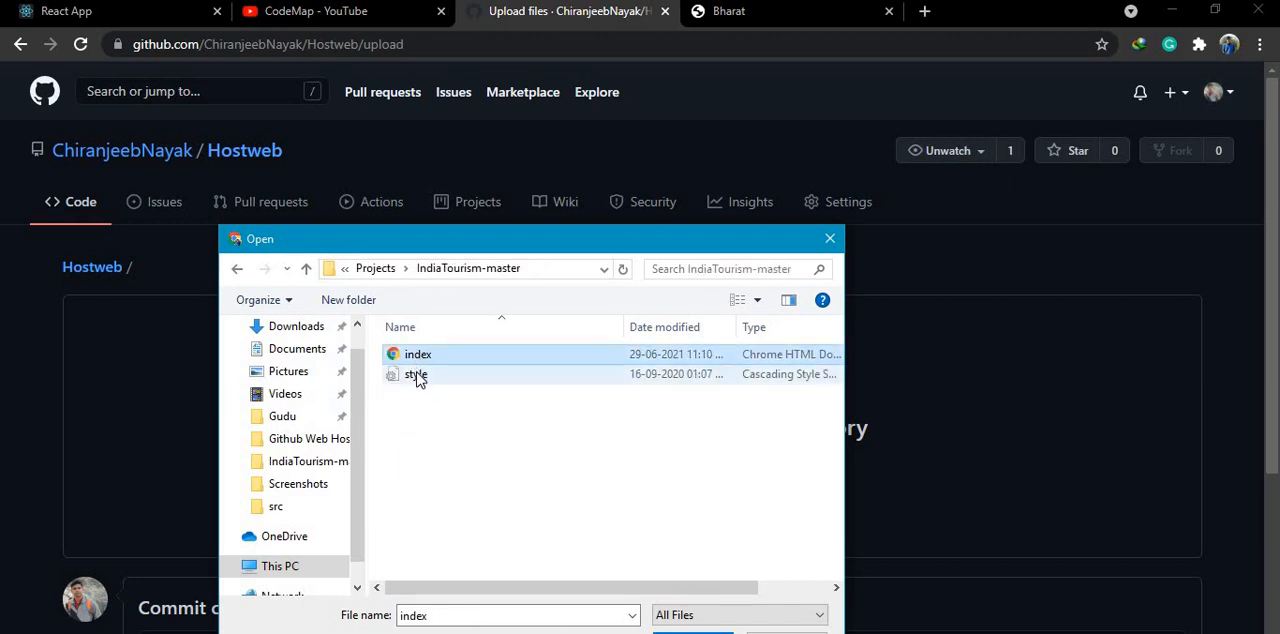
pyautogui.keyDown('ctrl'); pyautogui.click(418, 376); pyautogui.keyUp('ctrl')
pyautogui.press('Return')
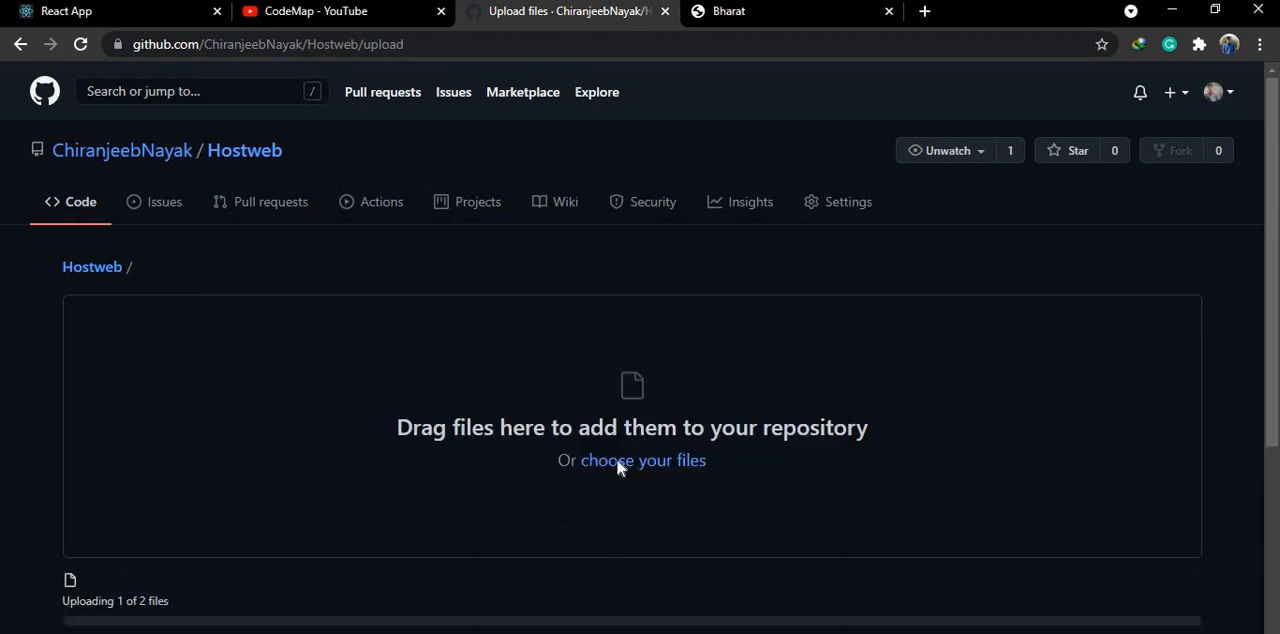
# - Commit the uploaded files with the message "First commit"
pyautogui.scroll(-4, 623, 466)
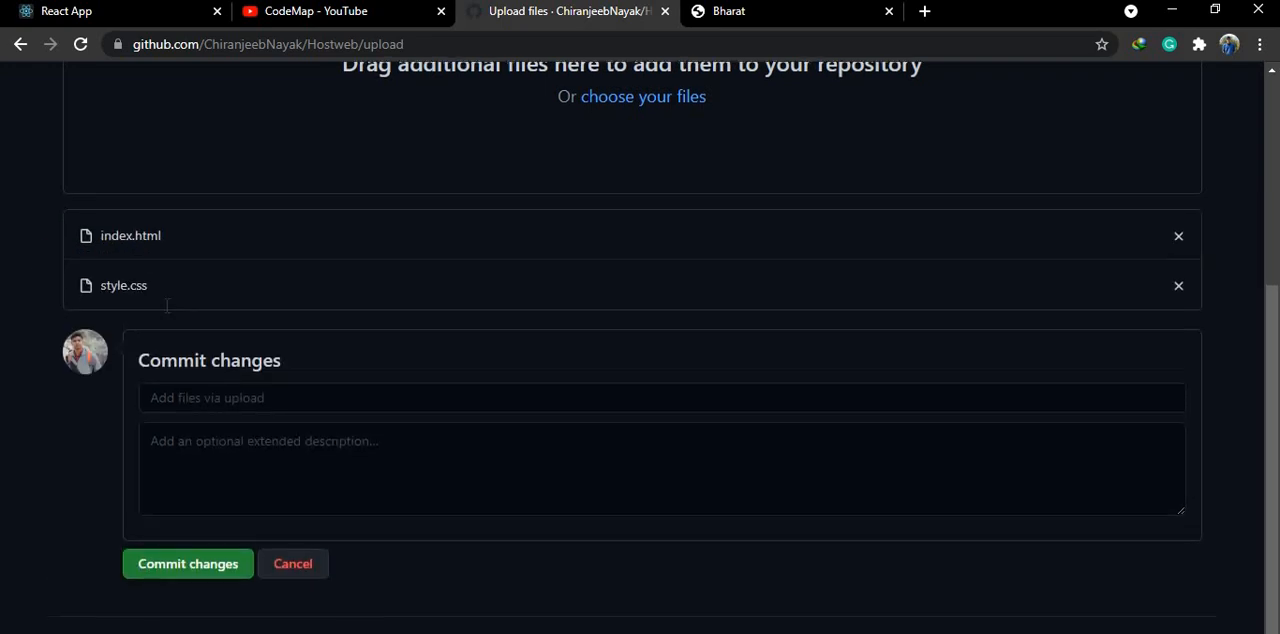
pyautogui.click(186, 349)
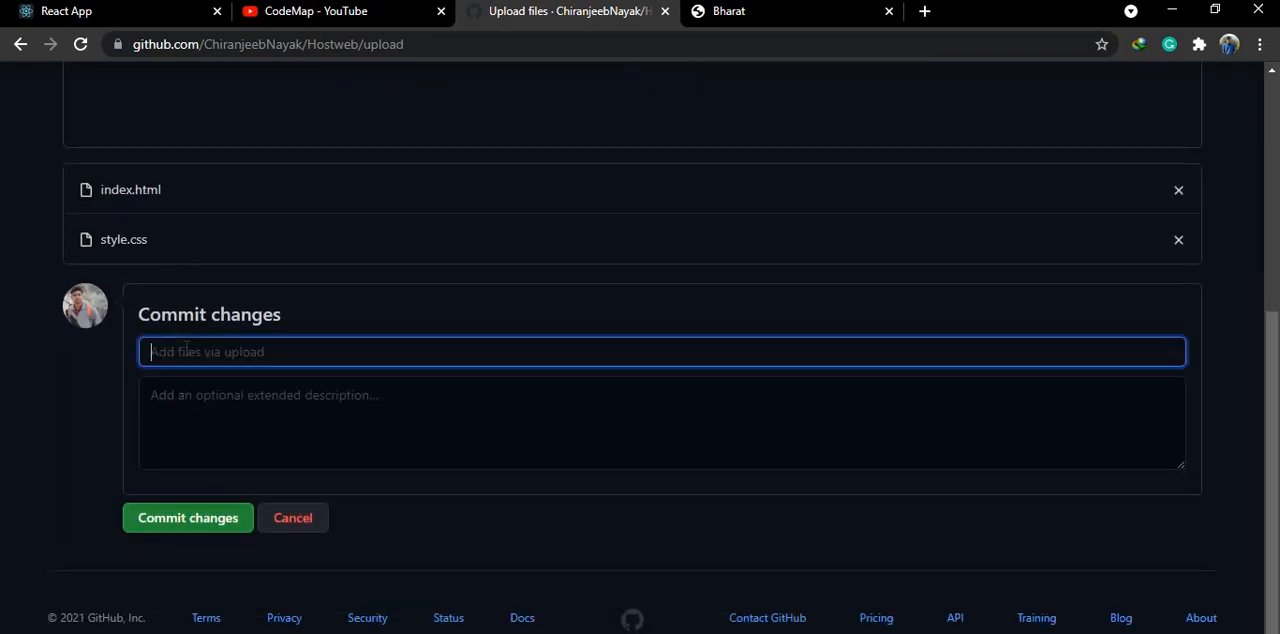
pyautogui.write('FIrst')
pyautogui.press('BackSpace')
pyautogui.press('BackSpace')
pyautogui.press('BackSpace')
pyautogui.press('BackSpace')
pyautogui.write('isrrst conm')
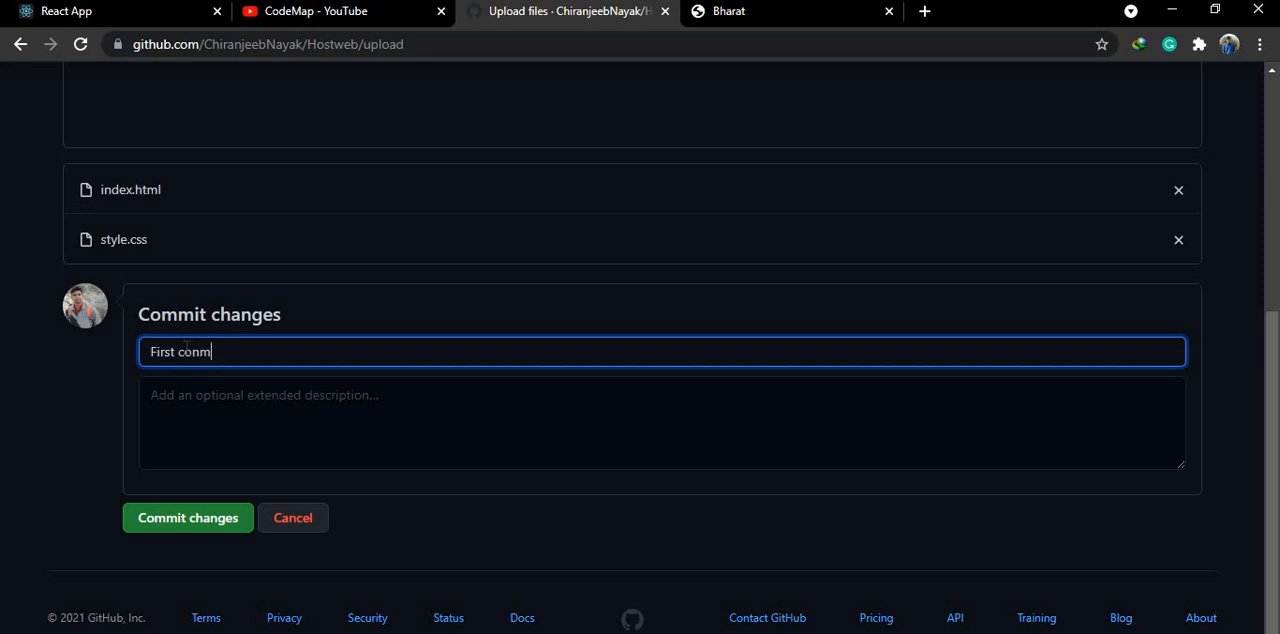
pyautogui.write('mit')
pyautogui.press('BackSpace')
pyautogui.click(165, 529)
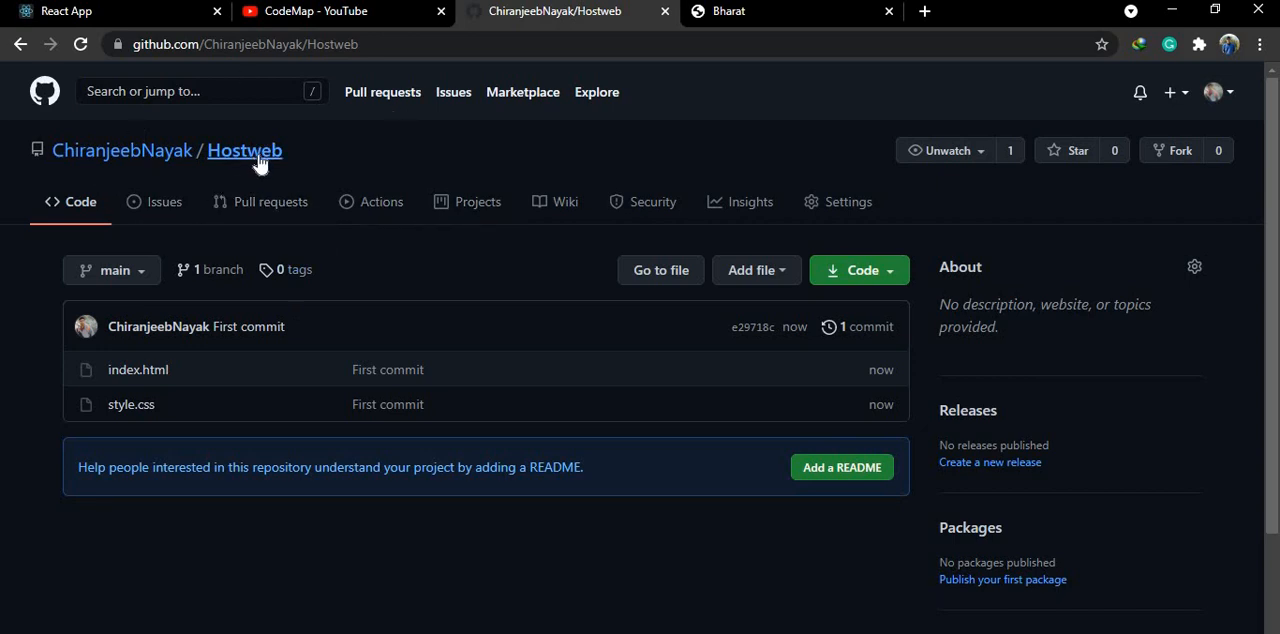
# - Enable GitHub Pages in the Hostweb repository's settings, with the main branch and the root folder as the saved source
pyautogui.click(858, 208)
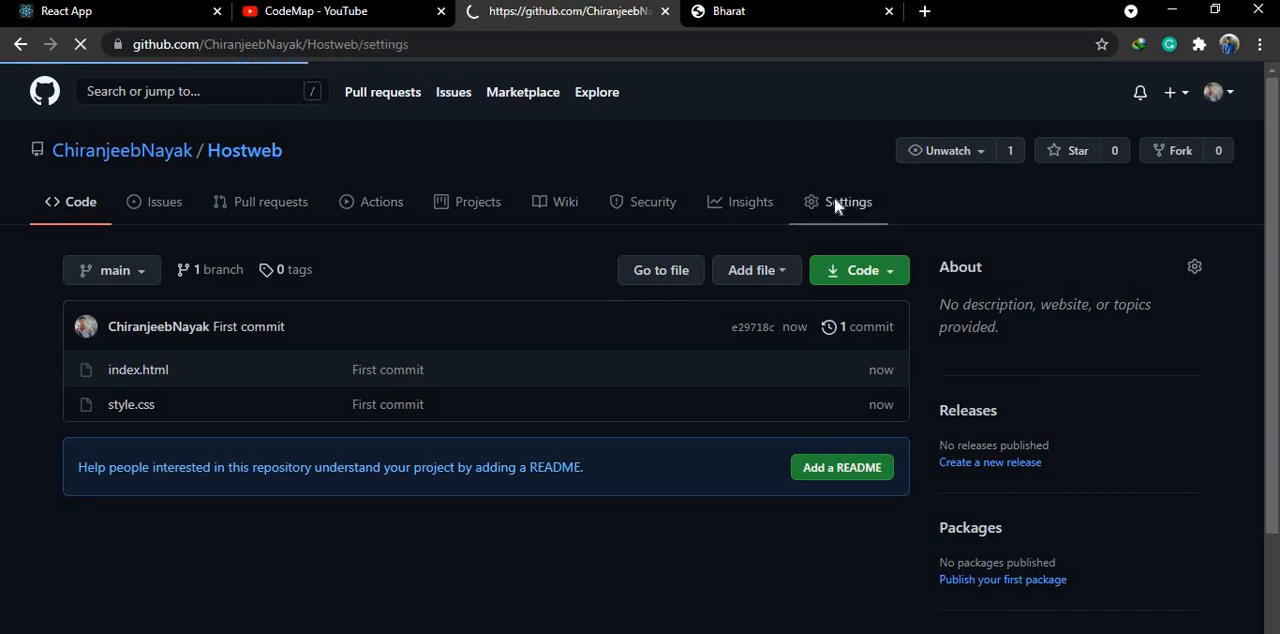
pyautogui.scroll(-3, 523, 405)
pyautogui.scroll(-10, 478, 395)
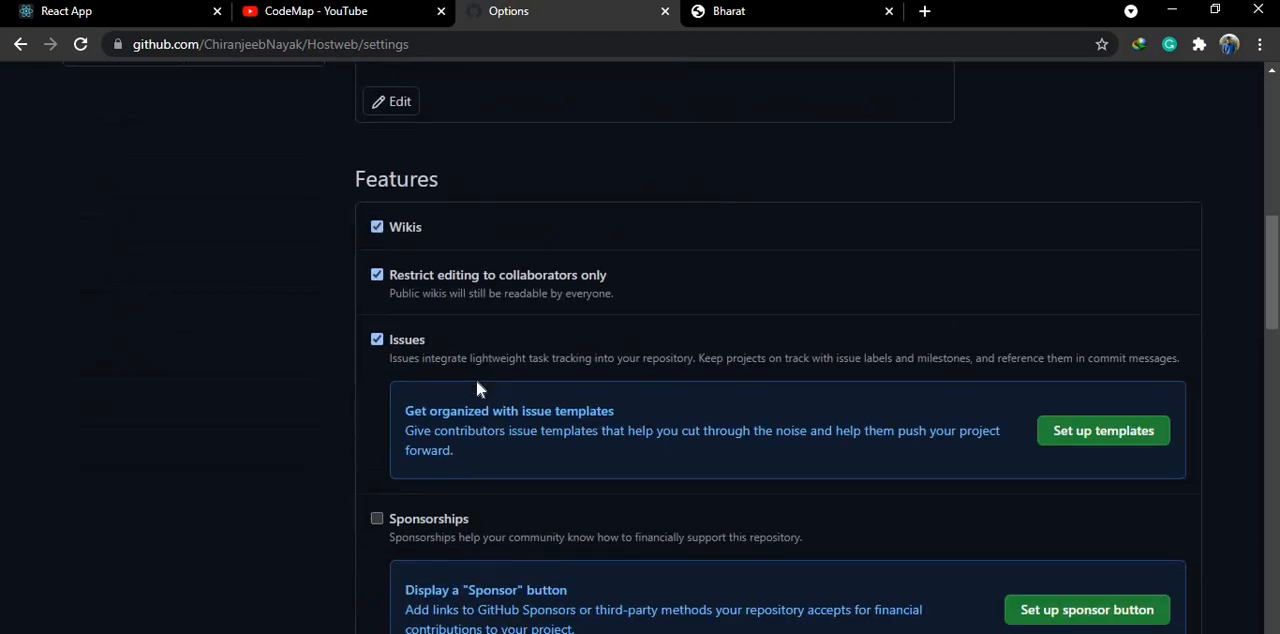
pyautogui.scroll(-8, 476, 389)
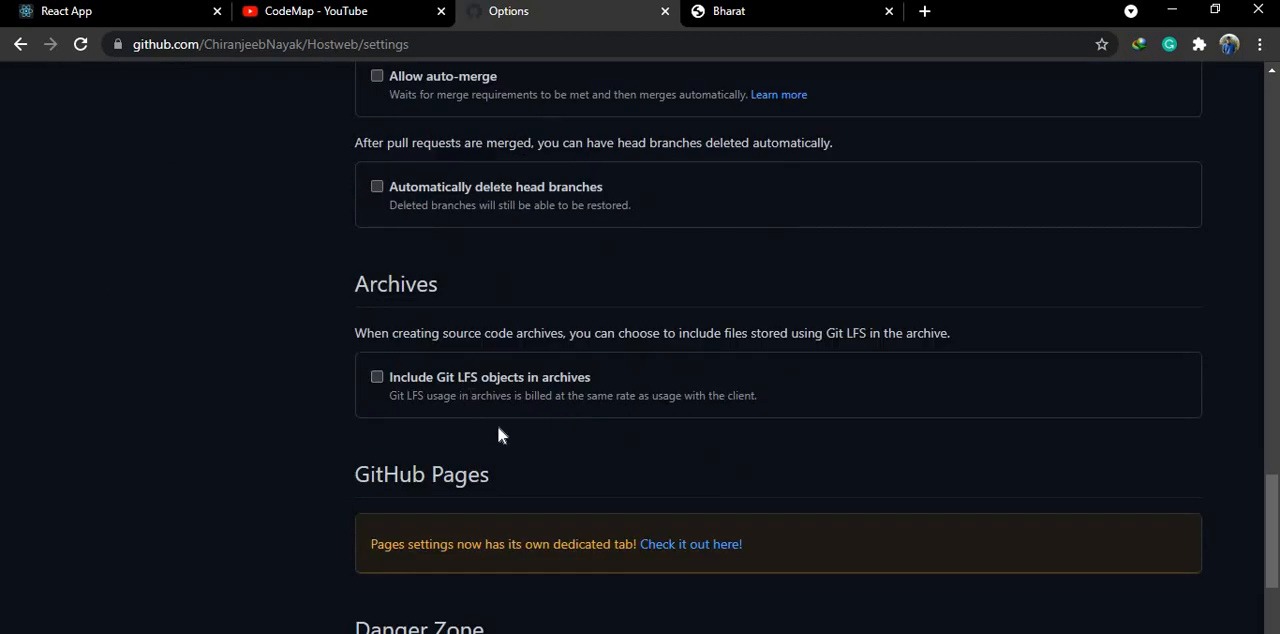
pyautogui.scroll(-2, 500, 430)
pyautogui.click(675, 357)
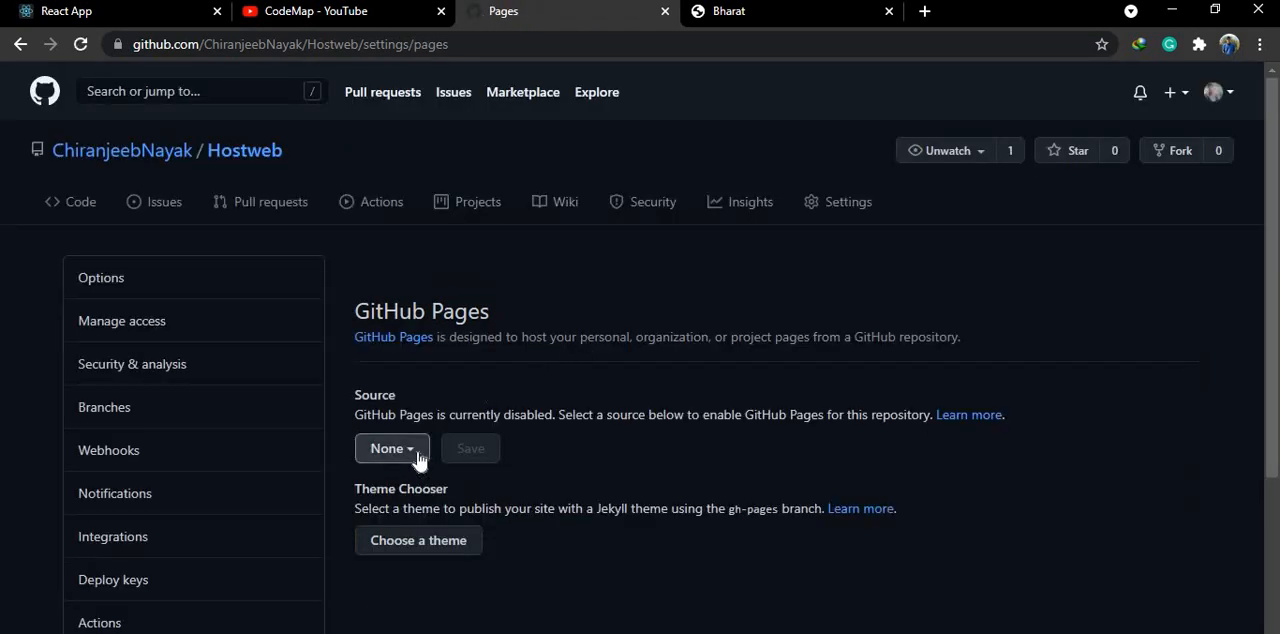
pyautogui.click(420, 455)
pyautogui.click(432, 565)
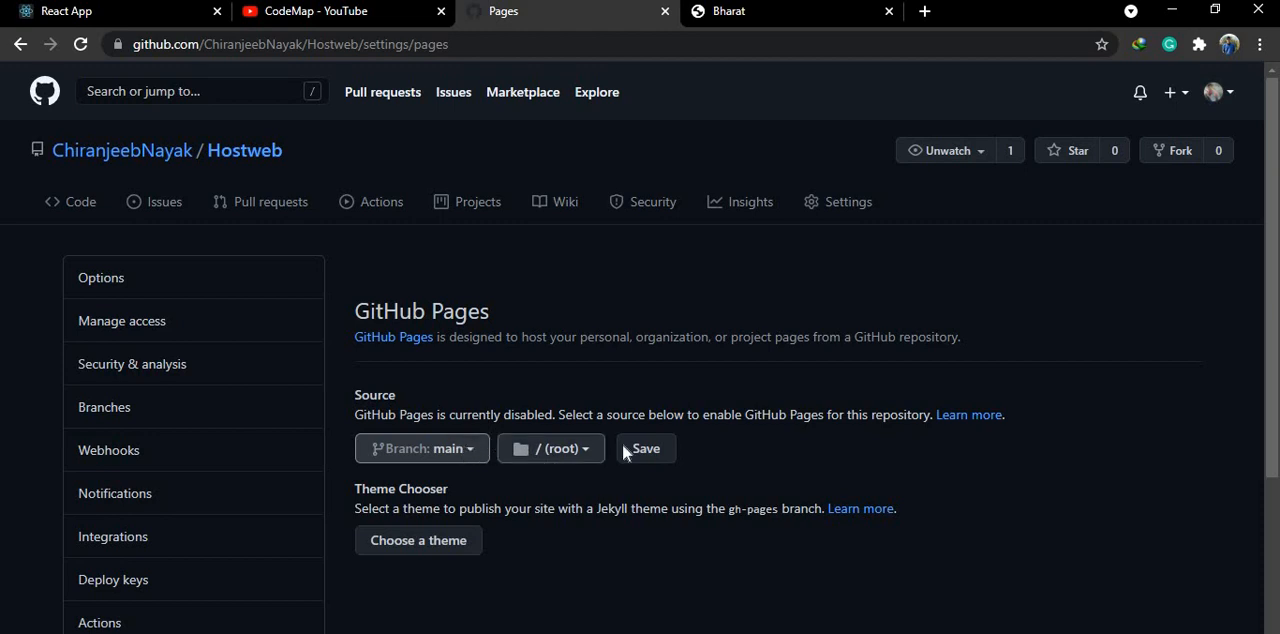
pyautogui.click(648, 448)
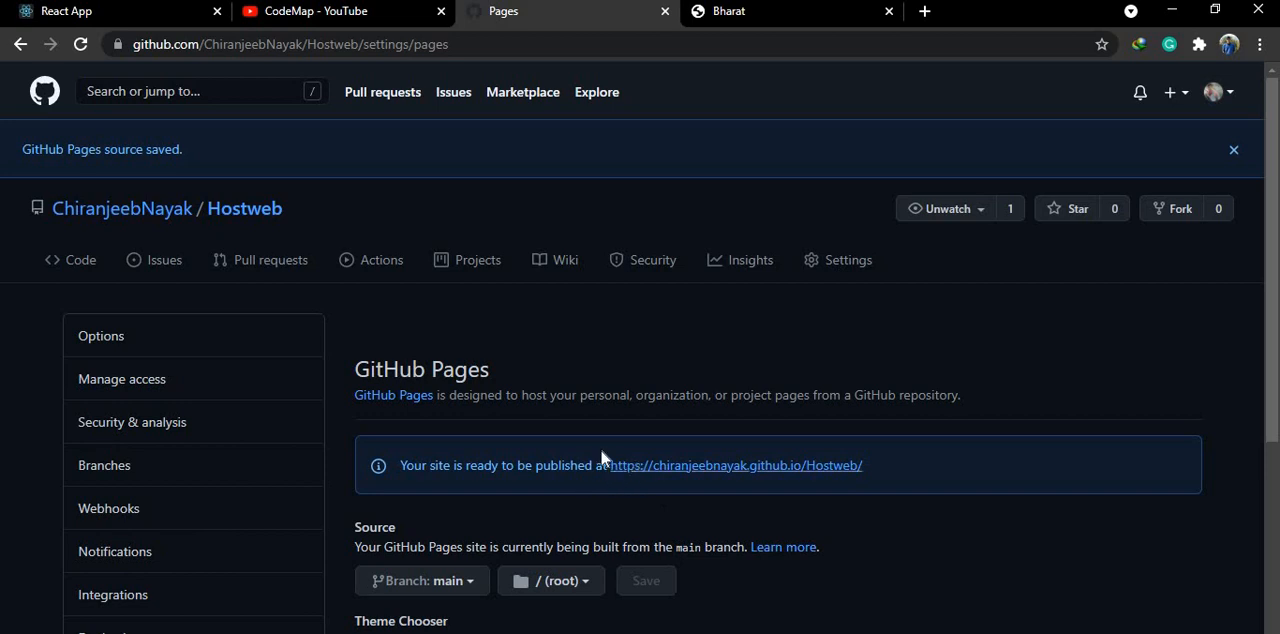
# - Try the published site's link on the GitHub Pages settings page, and return to the settings
pyautogui.moveTo(607, 457); pyautogui.dragTo(806, 472)
pyautogui.click(869, 470)
pyautogui.click(806, 472)
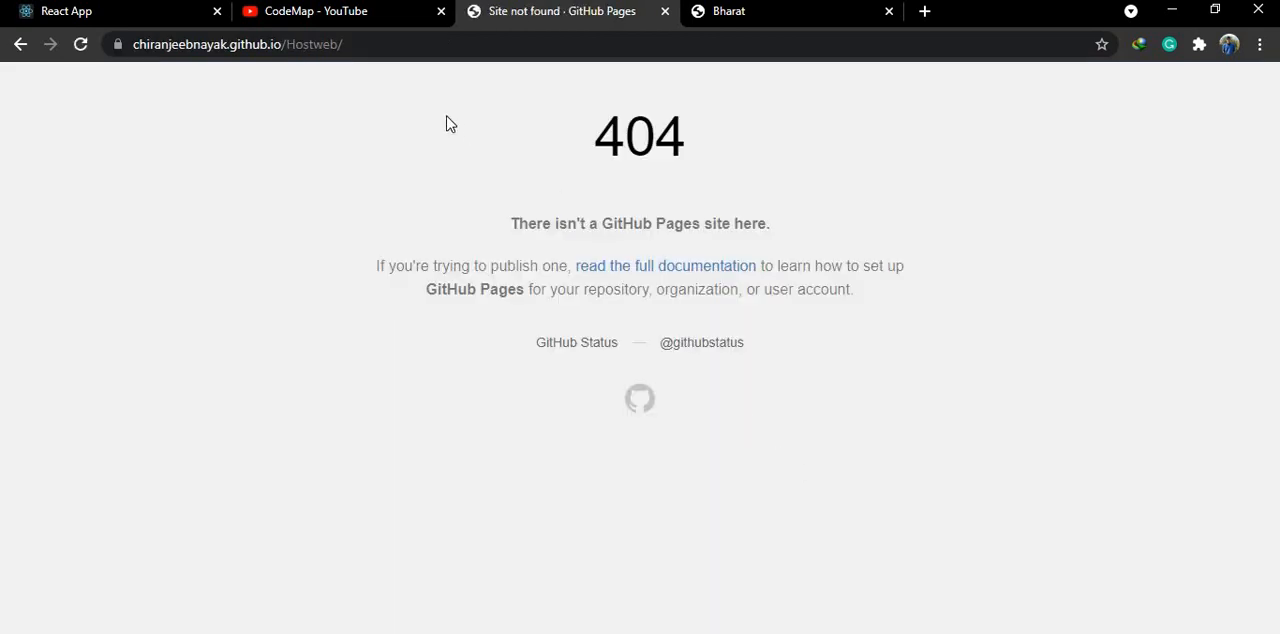
pyautogui.click(20, 44)
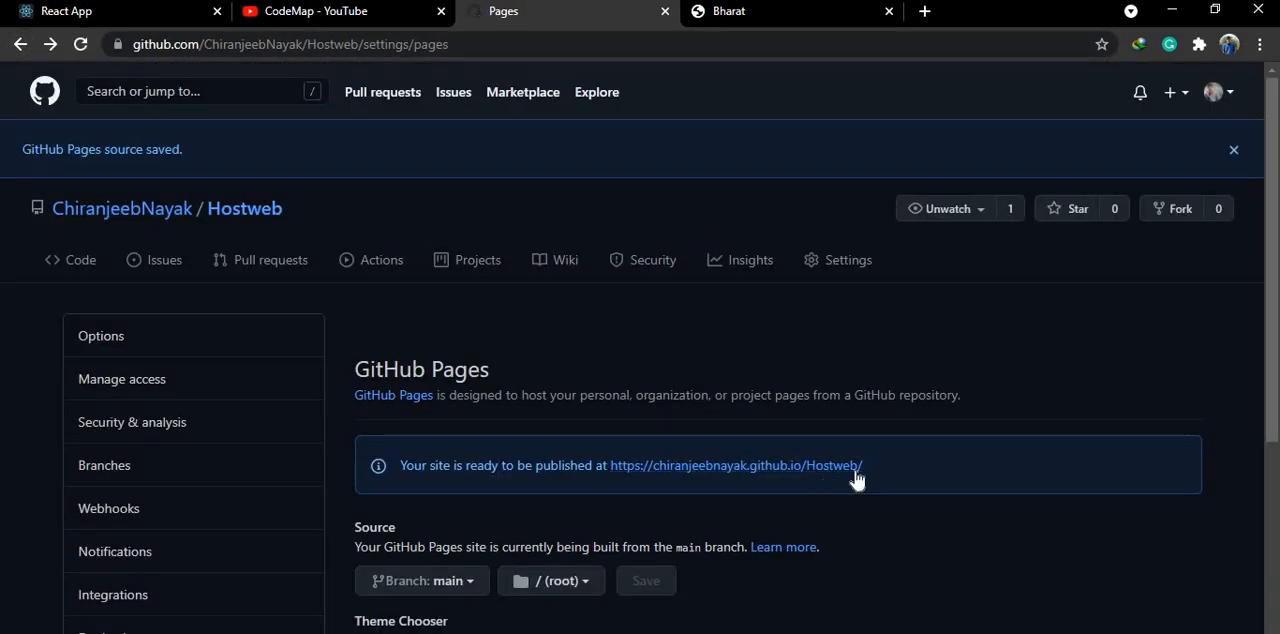
# - Copy the published Hostweb site address and open it in a new browser tab
pyautogui.moveTo(864, 466); pyautogui.dragTo(611, 466)
pyautogui.hotkey('ctrl', 'c')
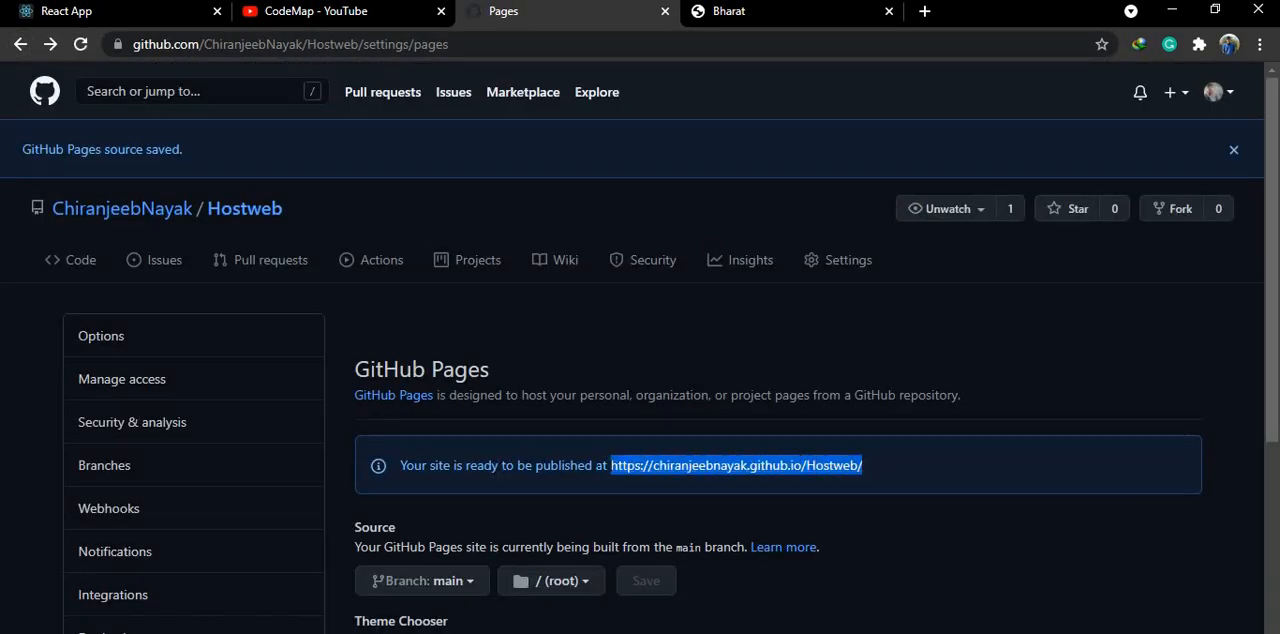
pyautogui.click(924, 12)
pyautogui.hotkey('ctrl', 'v')
pyautogui.press('Return')
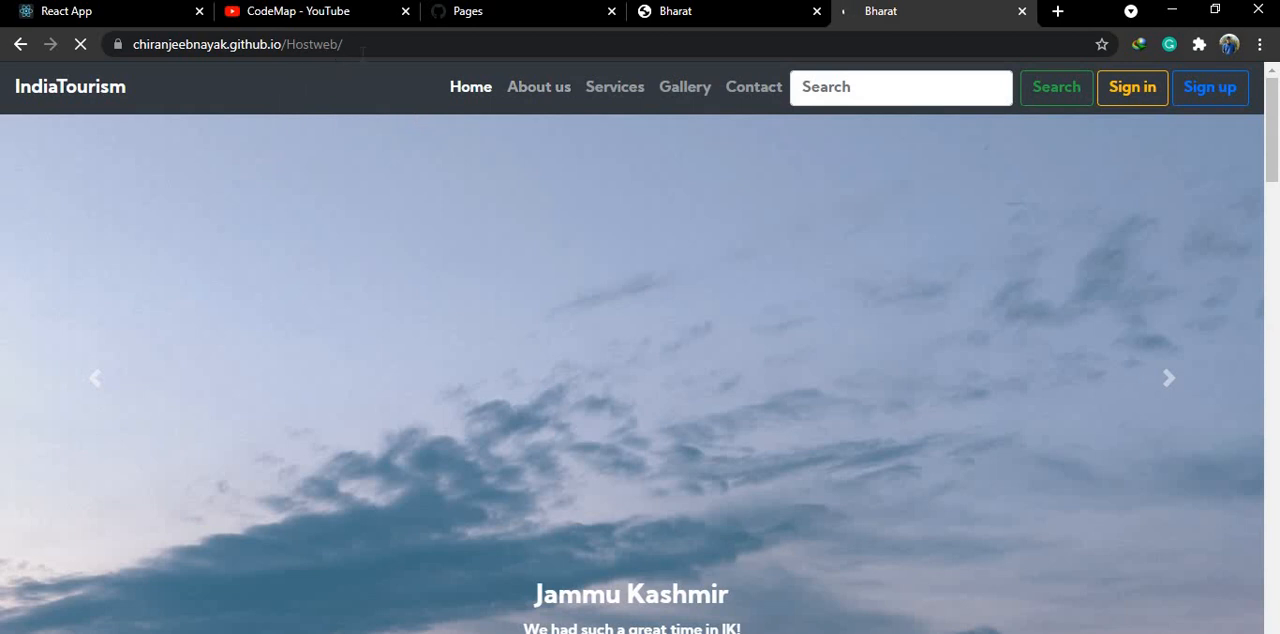
# - Highlight the github.io domain and the Hostweb part of the site's address to examine how it is composed
pyautogui.moveTo(228, 44); pyautogui.dragTo(296, 50)
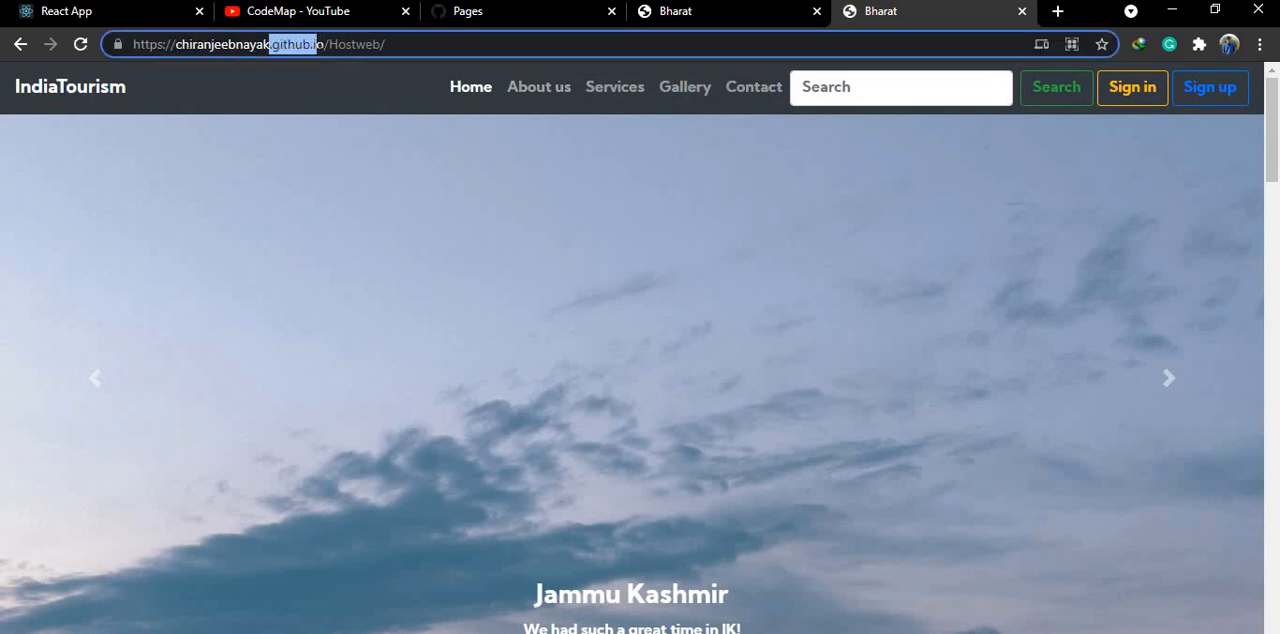
pyautogui.click(324, 44)
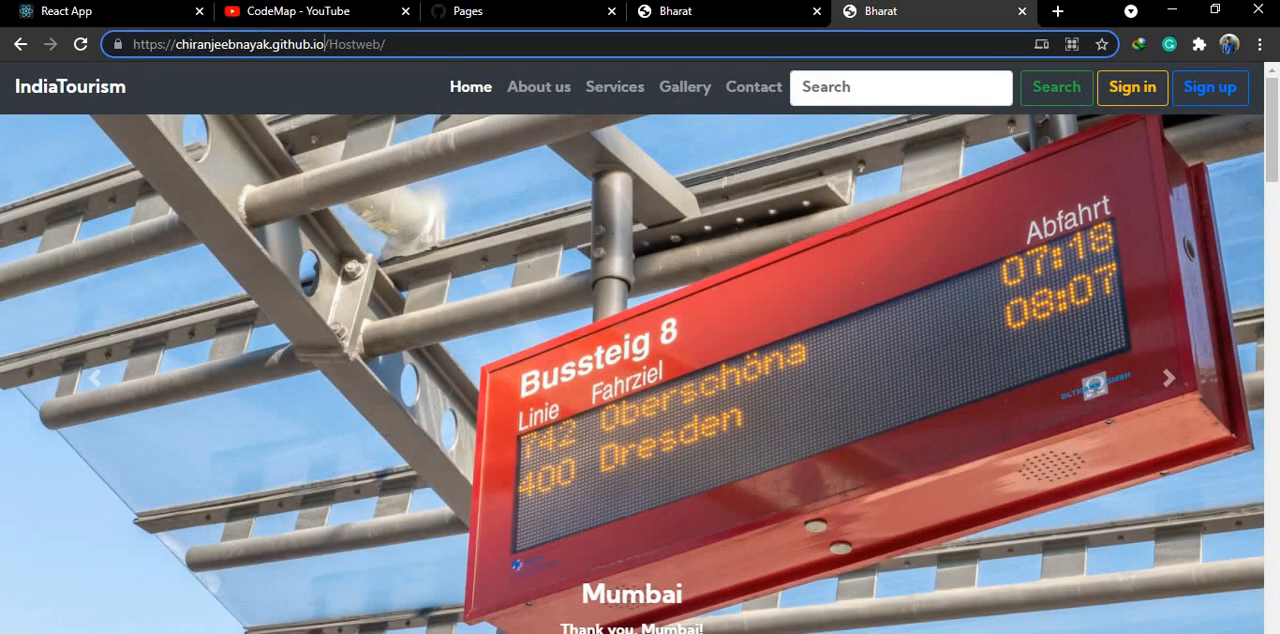
pyautogui.moveTo(176, 44); pyautogui.dragTo(372, 44)
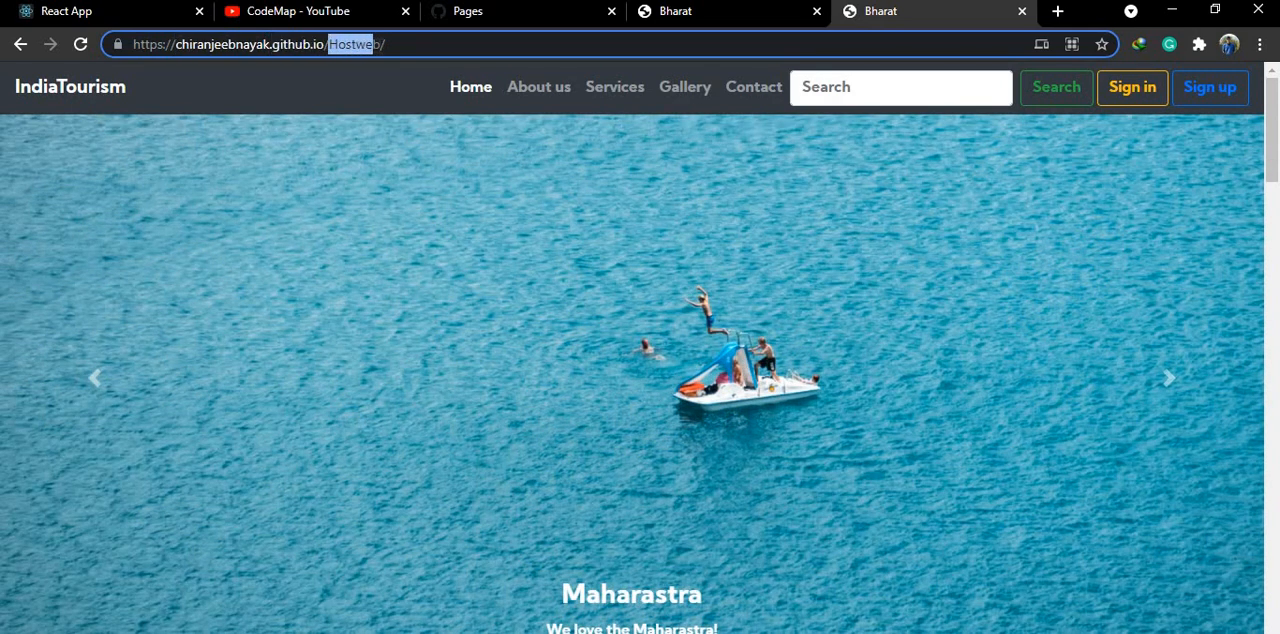
pyautogui.click(394, 46)
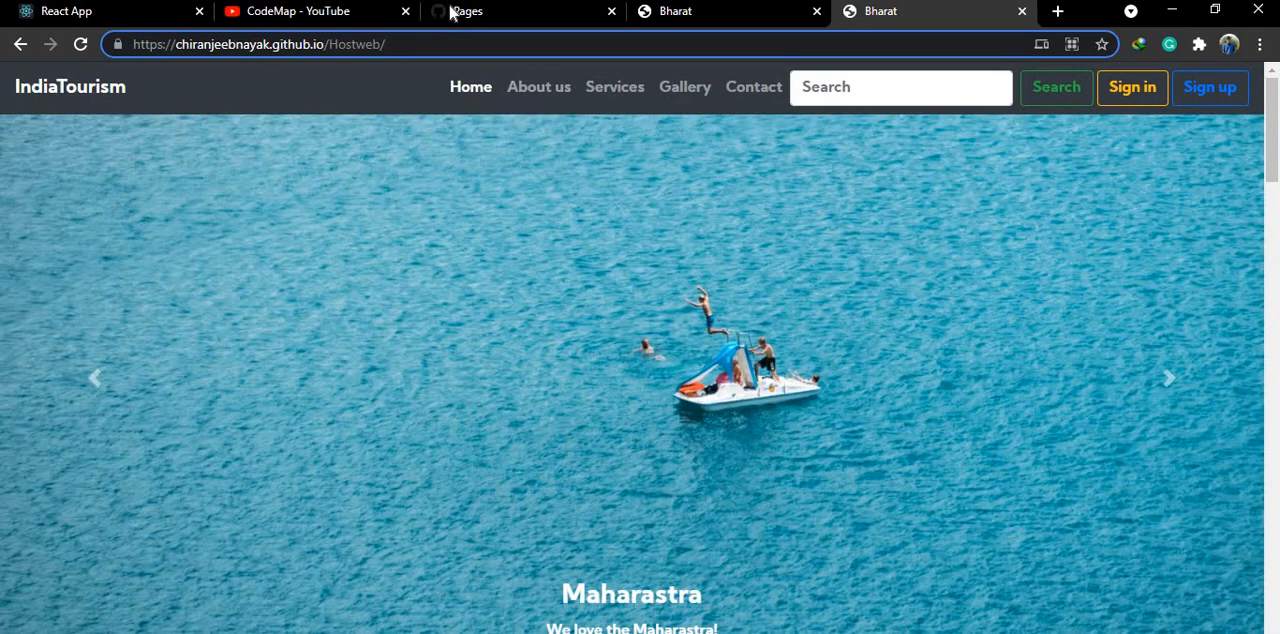
# - Review the Hostweb repository's main page with its committed files, and return to the hosted site
pyautogui.click(451, 12)
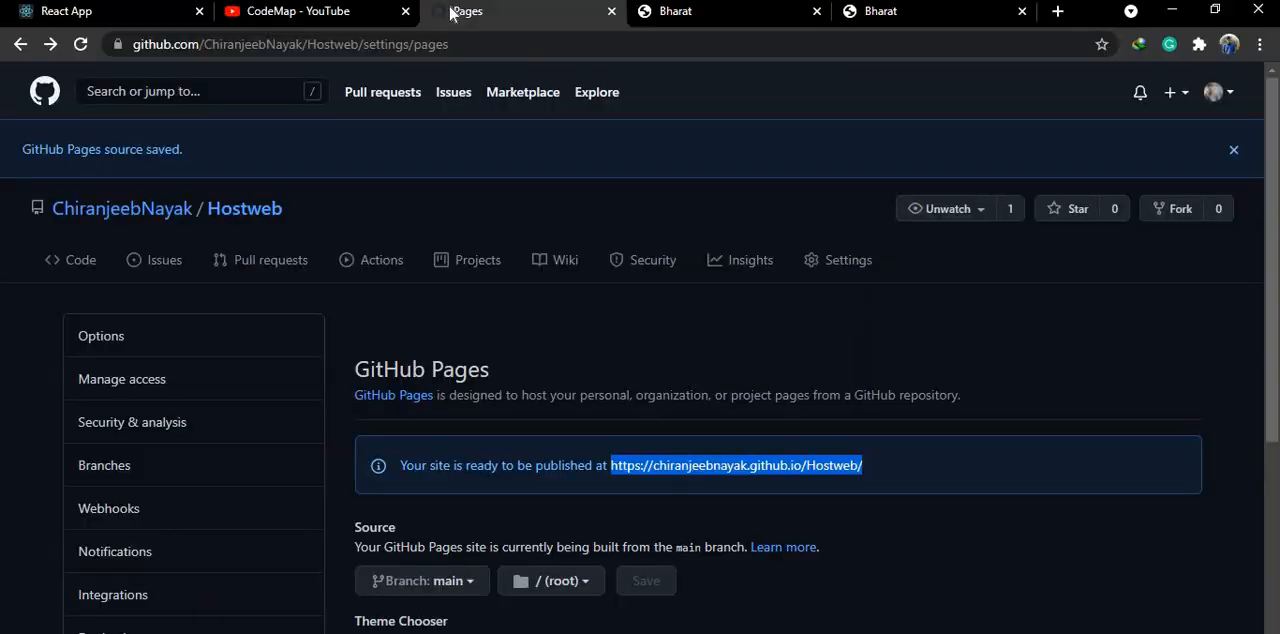
pyautogui.click(238, 212)
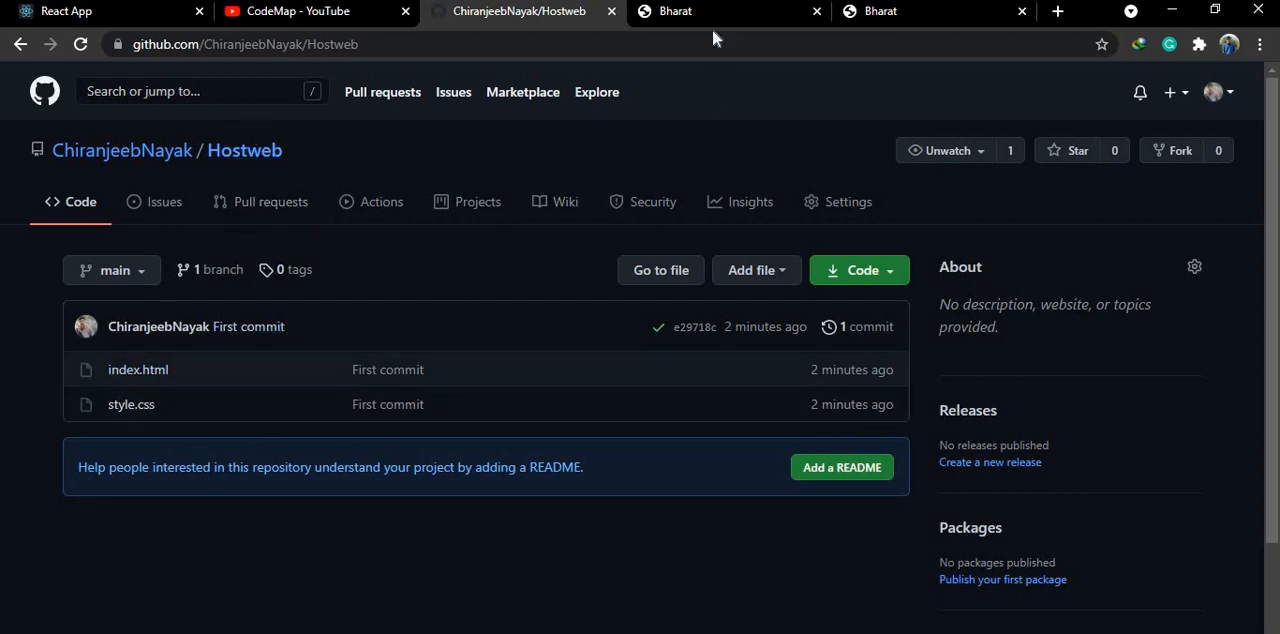
pyautogui.click(880, 12)
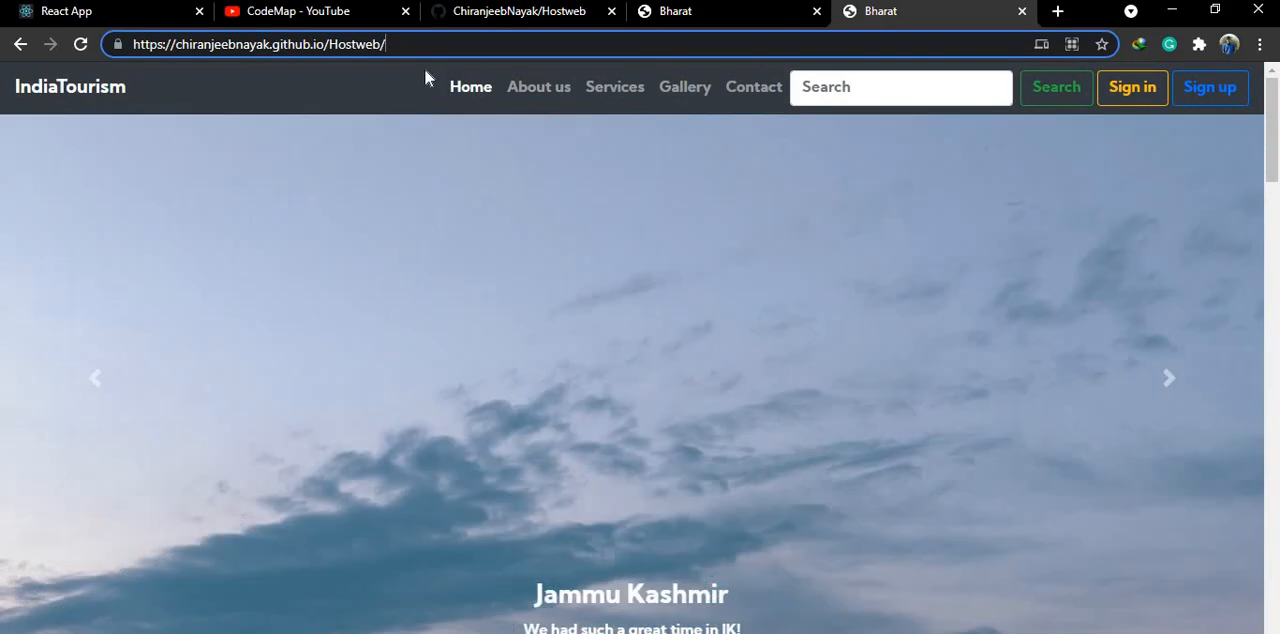
# - Check the hosted site's About us, Home and Contact links, and open and close the Sign Up form from the Join section
pyautogui.click(525, 88)
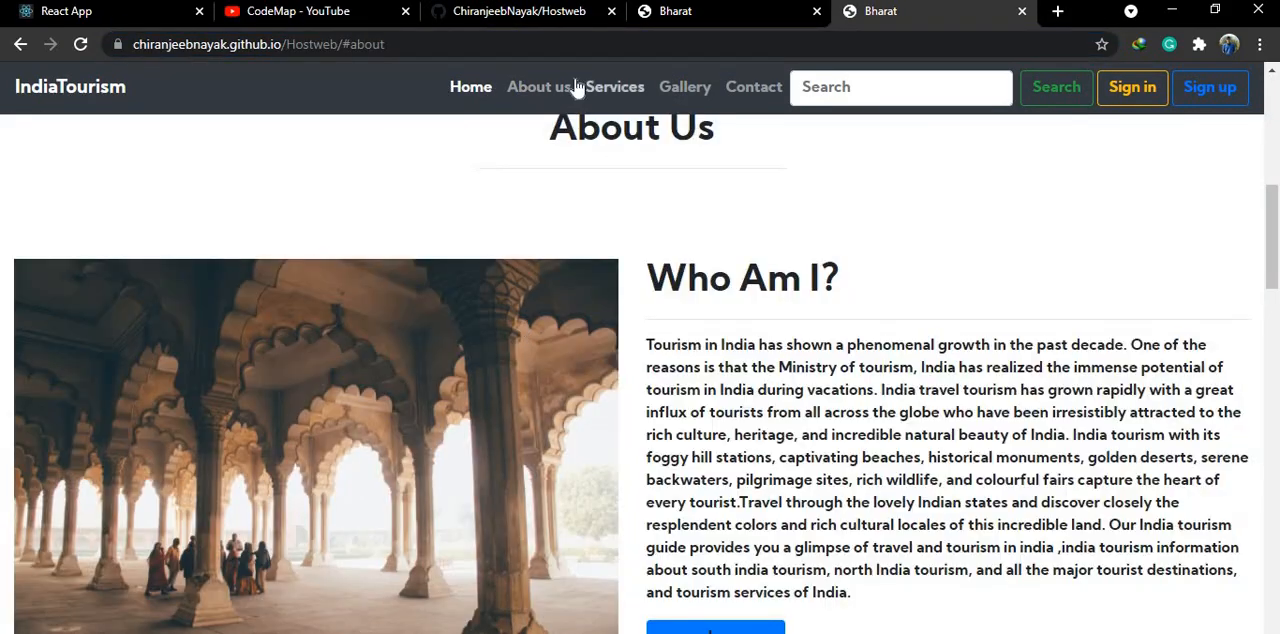
pyautogui.click(468, 88)
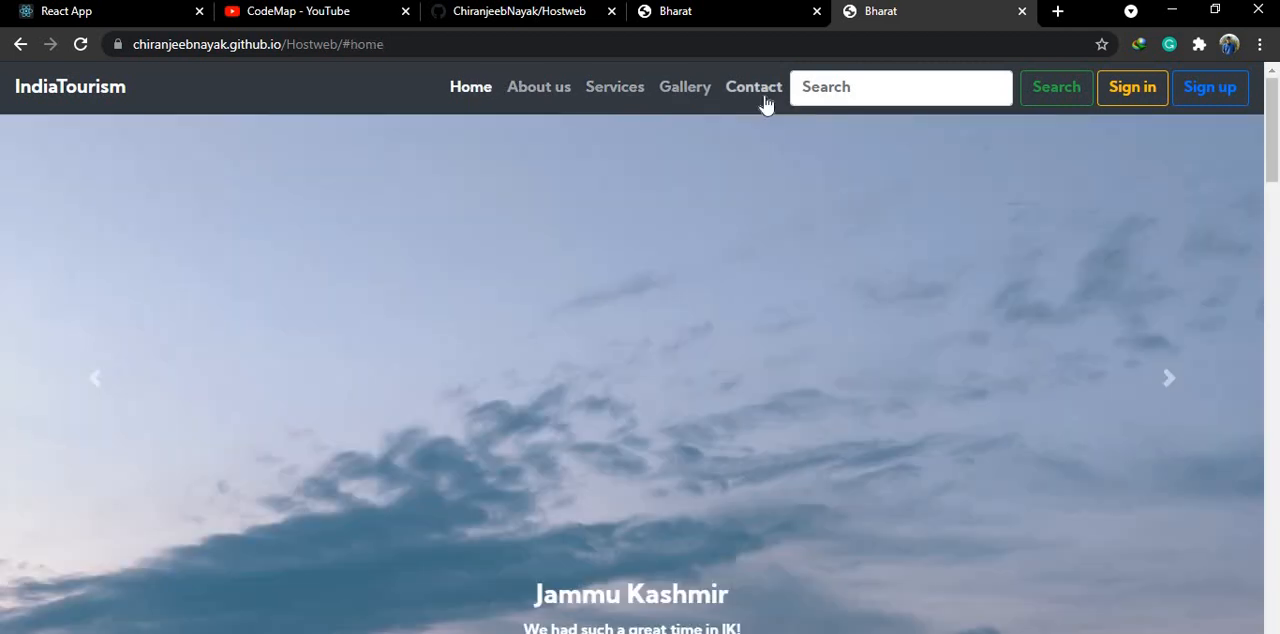
pyautogui.click(752, 90)
pyautogui.scroll(3, 613, 337)
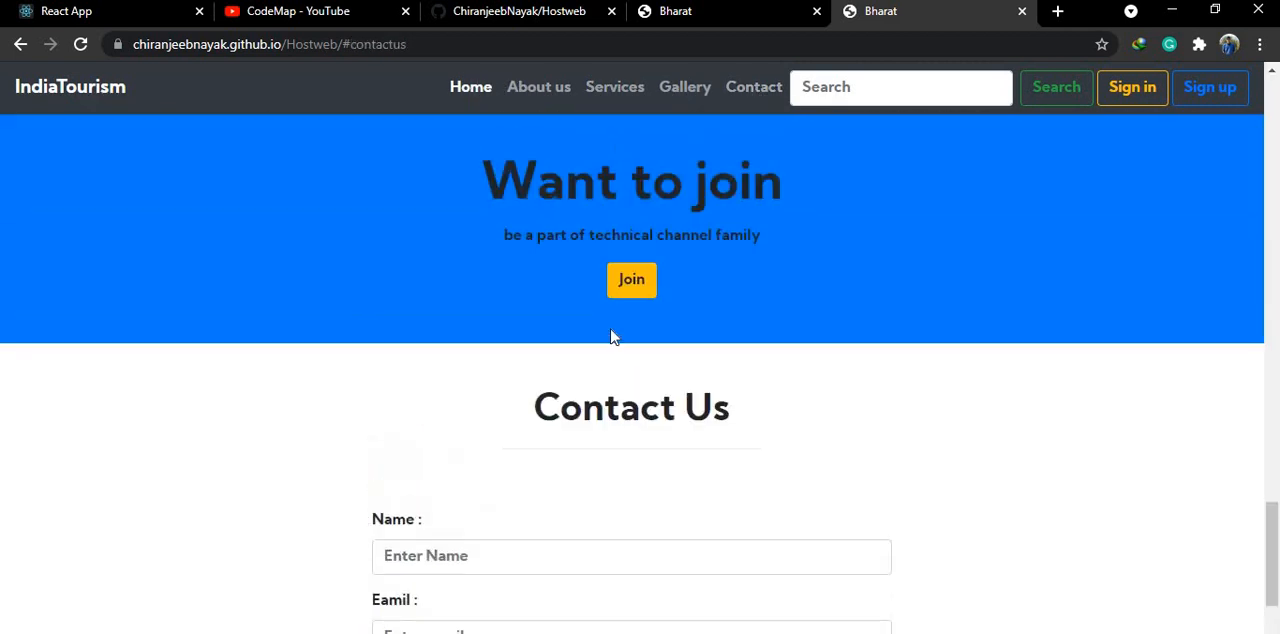
pyautogui.click(631, 281)
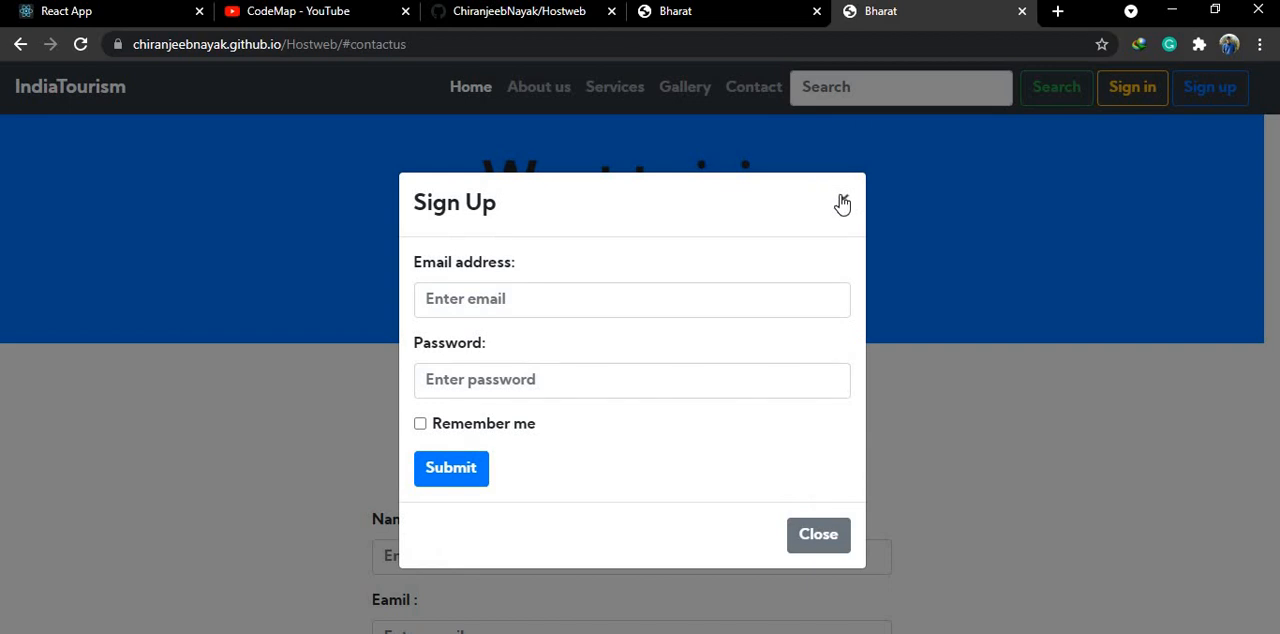
pyautogui.click(842, 203)
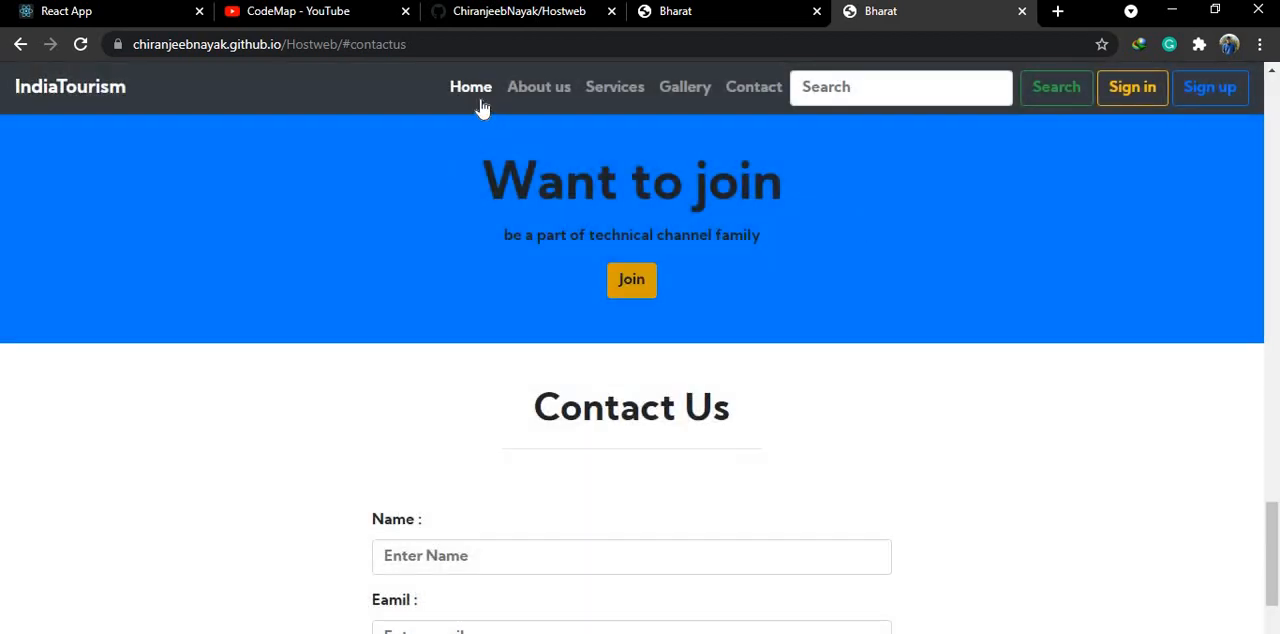